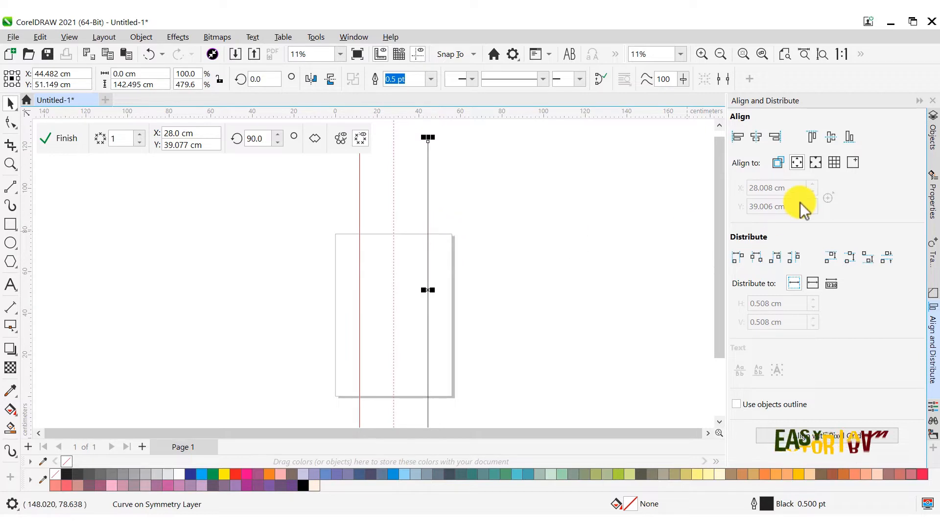
# Center the vertical line on the page and align a copy of it to the page's right edge.
pyautogui.click(759, 140)
pyautogui.click(831, 137)
pyautogui.moveTo(394, 259); pyautogui.dragTo(437, 263)
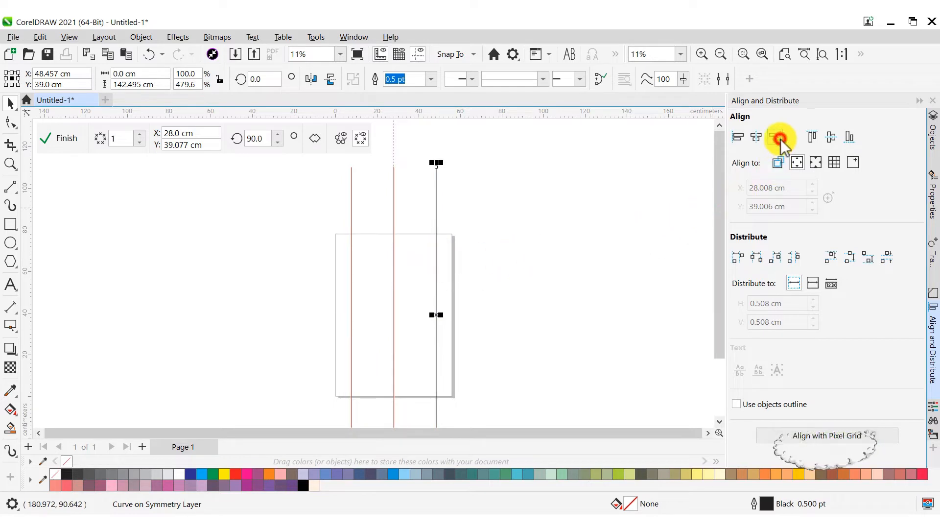
pyautogui.click(779, 139)
pyautogui.click(533, 251)
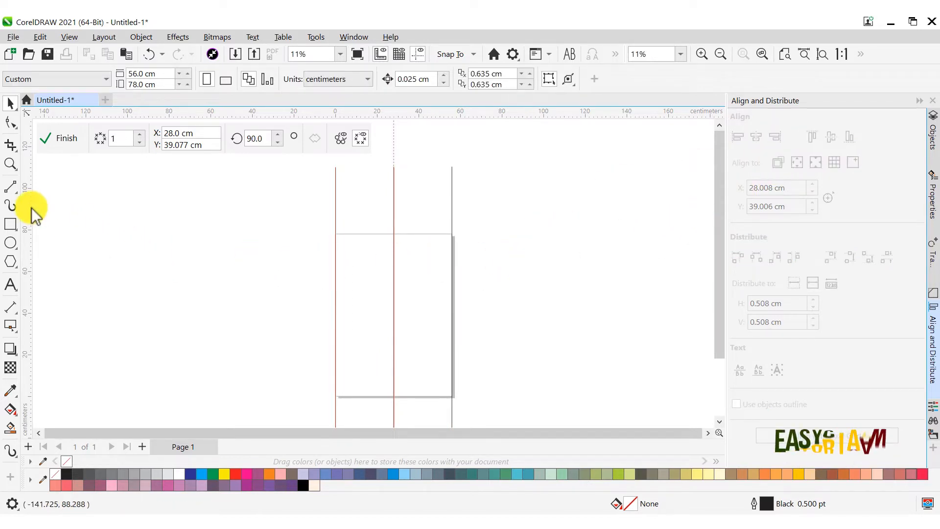
# Draw a horizontal line about 42 cm long, center it horizontally on the page and align it to the page's top edge.
pyautogui.click(12, 187)
pyautogui.moveTo(407, 267); pyautogui.dragTo(493, 267)
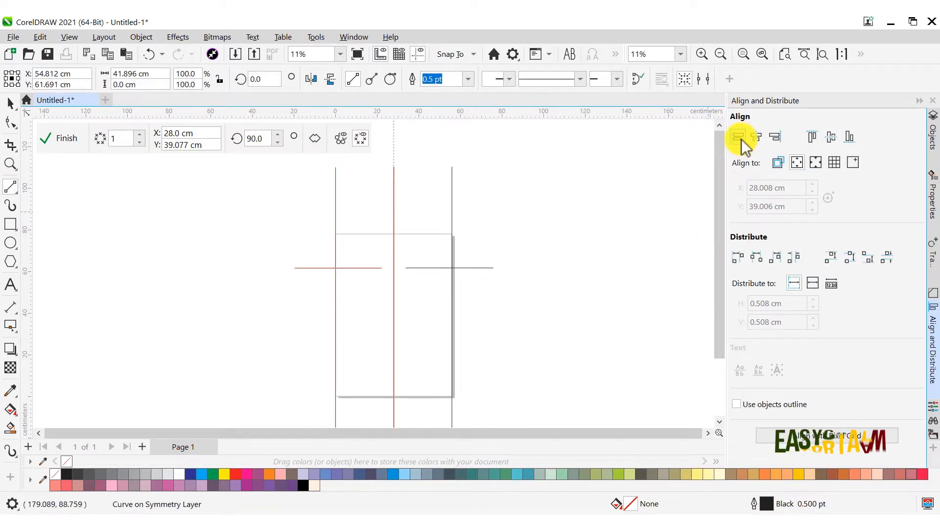
pyautogui.click(755, 135)
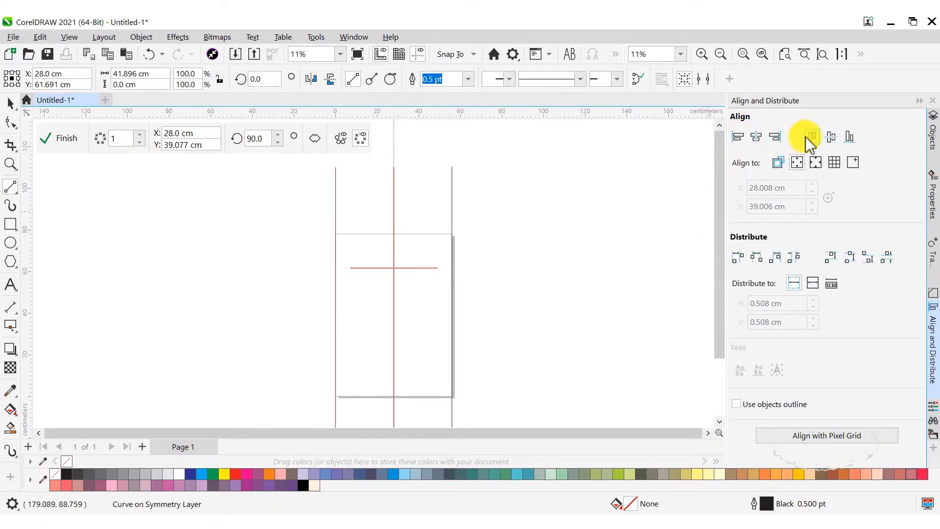
pyautogui.click(15, 106)
# Align the left end of the horizontal line with the central vertical line.
pyautogui.scroll(1, 399, 220)
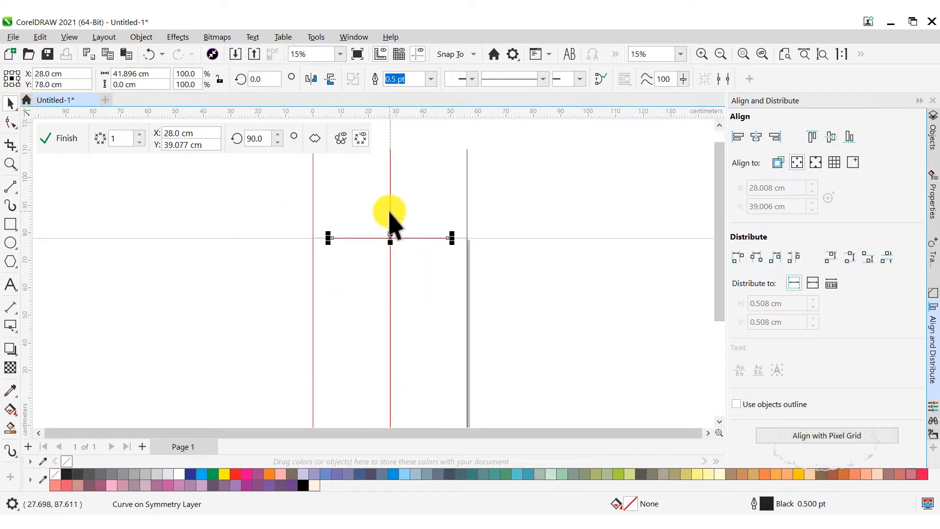
pyautogui.keyDown('shift'); pyautogui.click(390, 211); pyautogui.keyUp('shift')
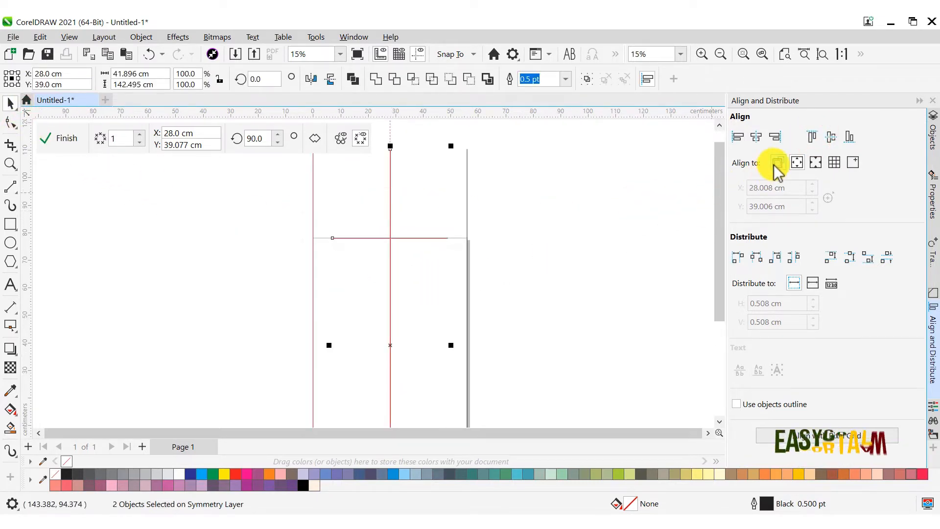
pyautogui.click(739, 138)
pyautogui.click(566, 210)
# Lengthen the top horizontal line to about 67 cm and place a copy of it along the page's bottom edge.
pyautogui.click(497, 239)
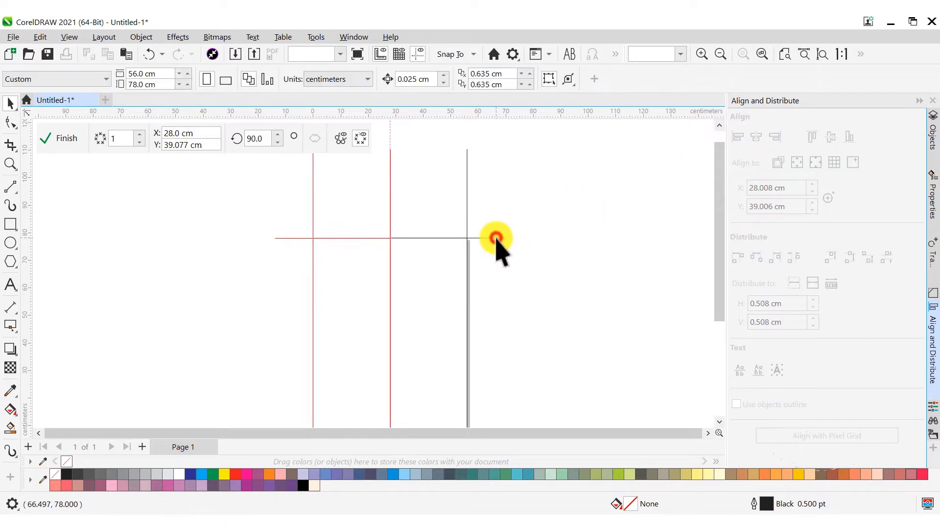
pyautogui.moveTo(509, 238); pyautogui.dragTo(546, 216)
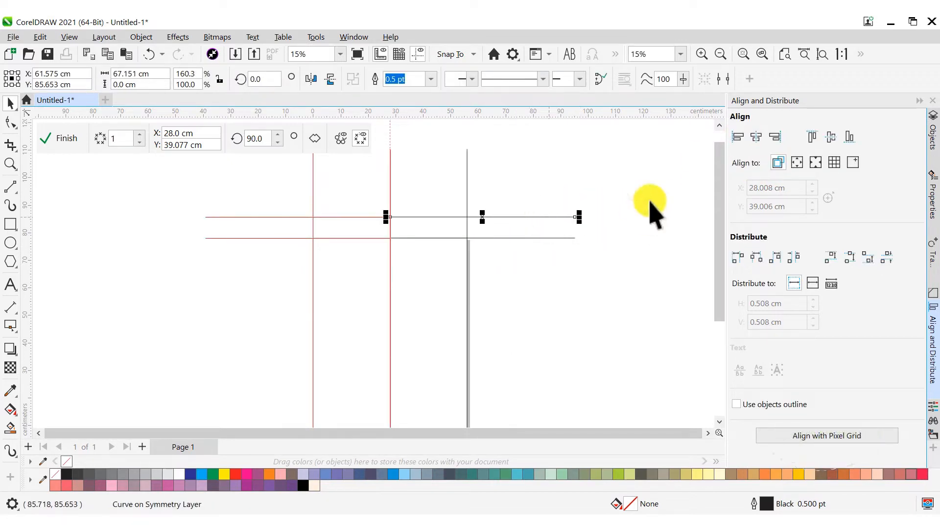
pyautogui.click(844, 140)
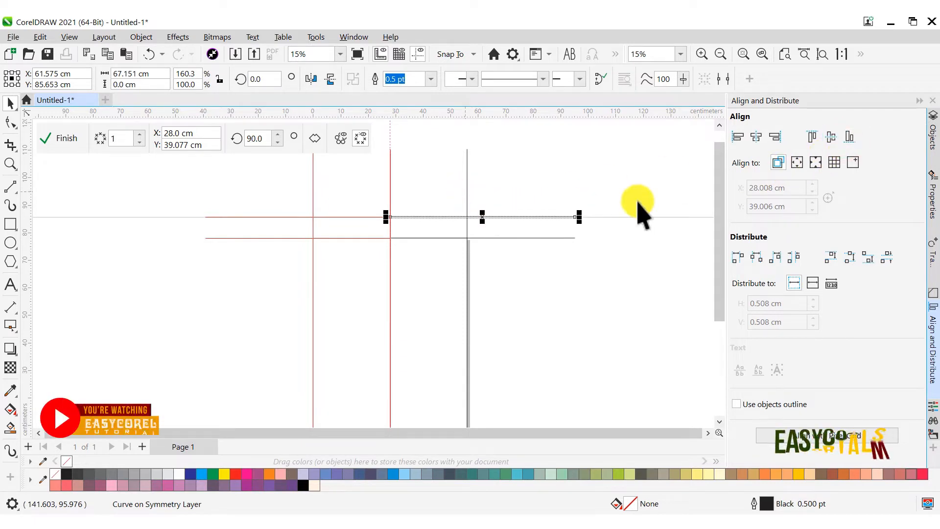
pyautogui.click(847, 140)
pyautogui.click(519, 279)
pyautogui.scroll(-1, 501, 262)
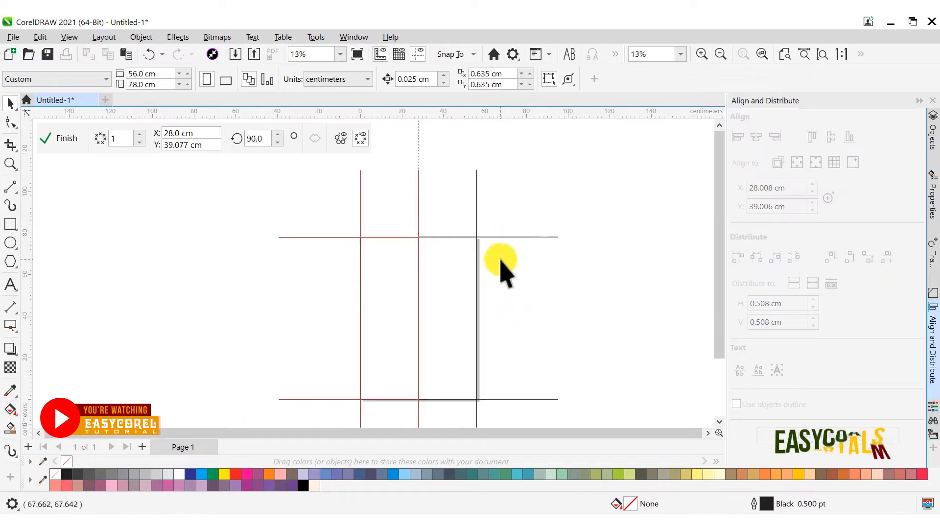
# Draw a horizontal line about 42 cm long across the right half of the page and rotate it 30 degrees.
pyautogui.scroll(1, 479, 395)
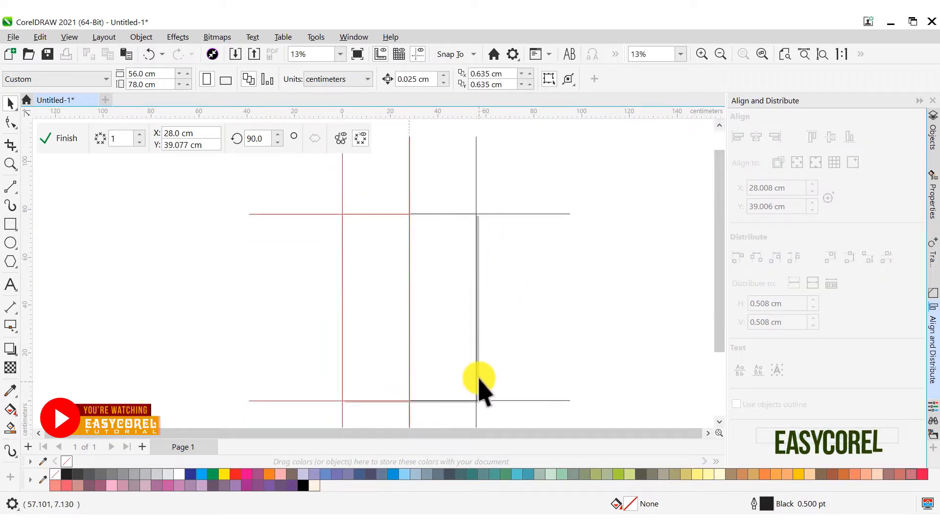
pyautogui.click(10, 187)
pyautogui.moveTo(409, 271); pyautogui.dragTo(512, 270)
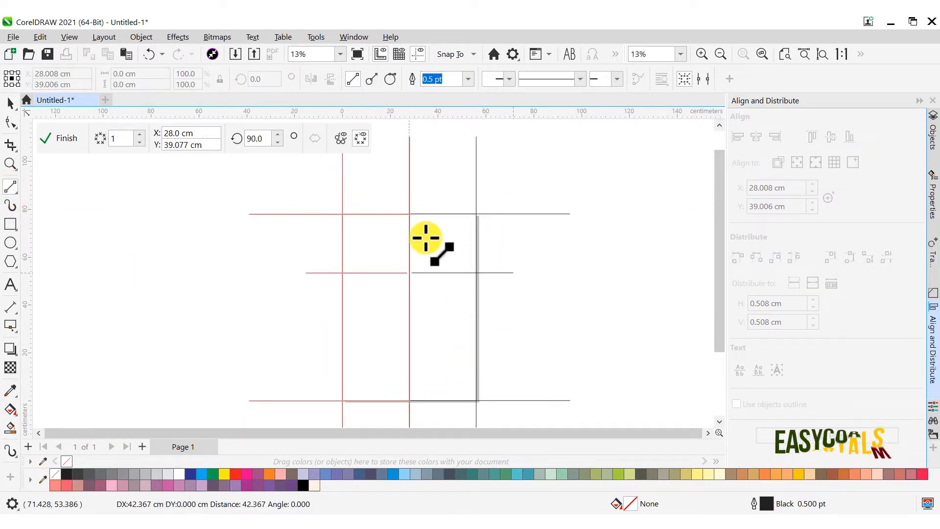
pyautogui.click(12, 102)
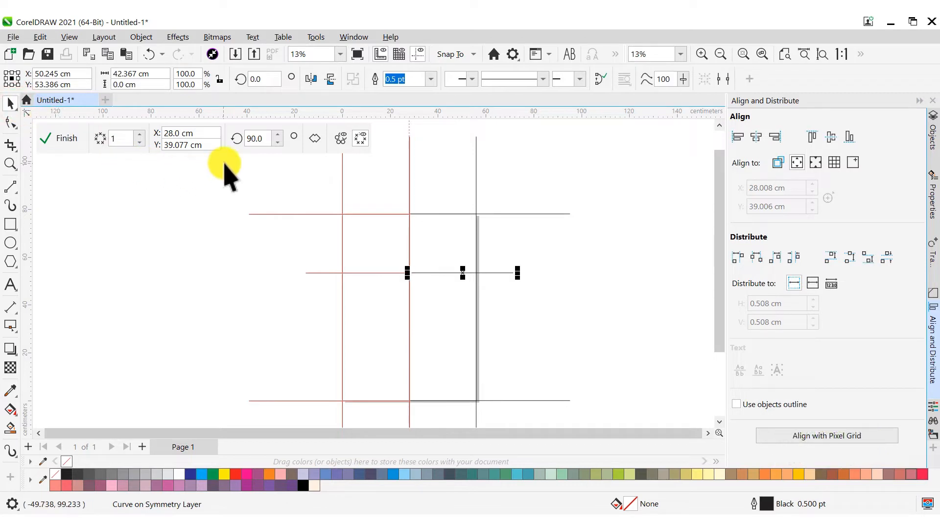
pyautogui.click(262, 80)
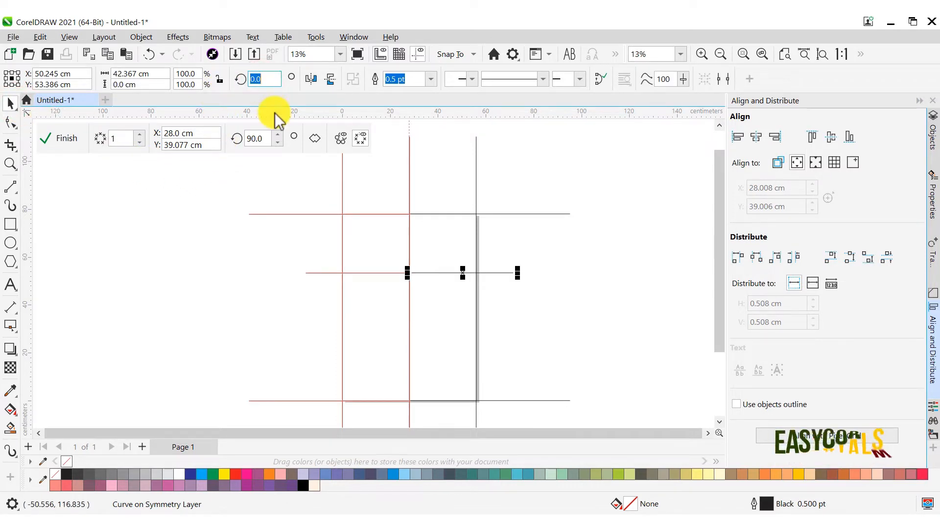
pyautogui.write('30')
pyautogui.press('Return')
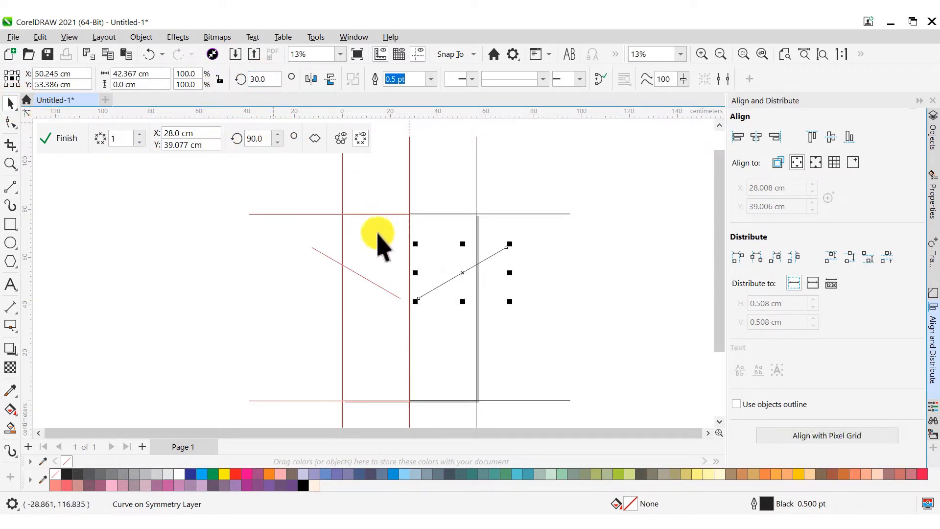
# Enlarge the slanted line to about 84 cm wide and snap its lower end to the center of the page's top edge.
pyautogui.moveTo(510, 245); pyautogui.dragTo(622, 179)
pyautogui.moveTo(410, 212); pyautogui.dragTo(411, 214)
# Copy the slanted line straight down so that it passes through the page's bottom-right corner.
pyautogui.scroll(-1, 485, 196)
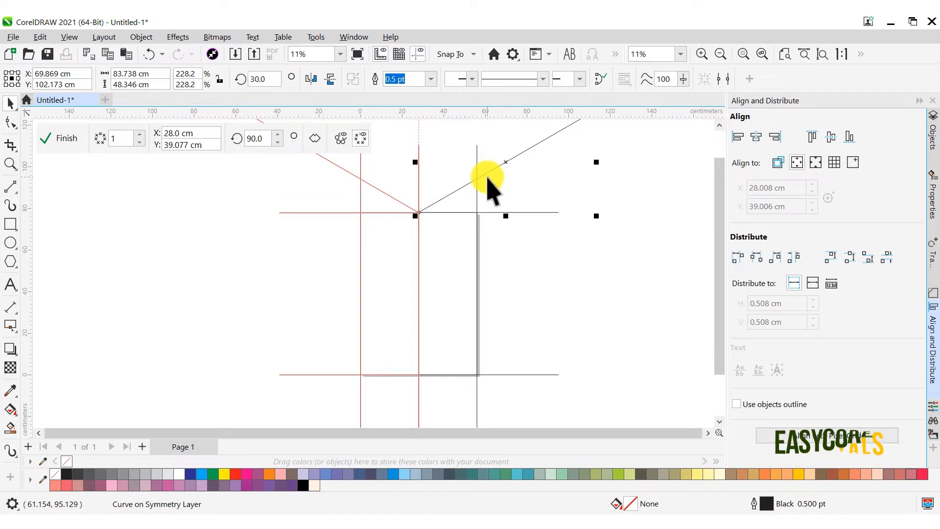
pyautogui.moveTo(485, 174); pyautogui.dragTo(482, 377)
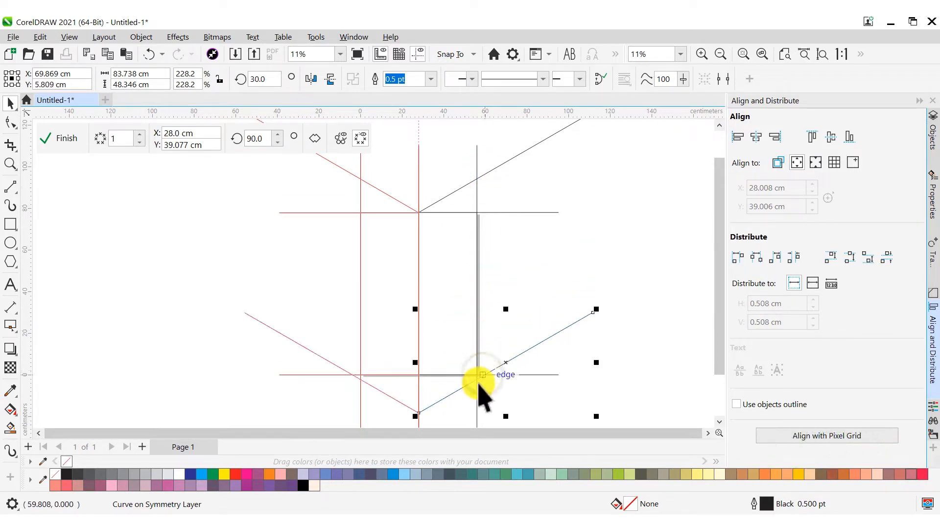
pyautogui.scroll(2, 480, 384)
pyautogui.scroll(1, 480, 386)
pyautogui.moveTo(476, 372); pyautogui.dragTo(476, 368)
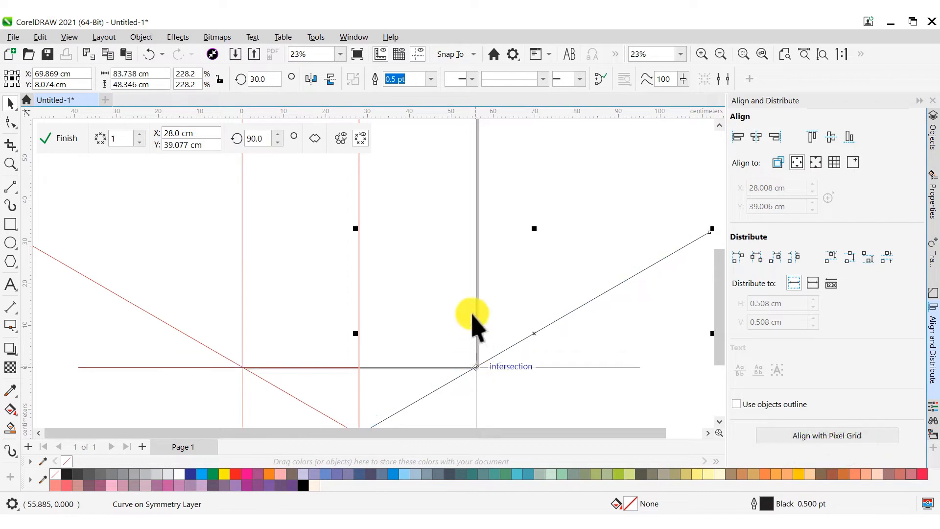
# Delete the horizontal lines along the page's bottom and top edges.
pyautogui.scroll(-1, 472, 323)
pyautogui.click(522, 353)
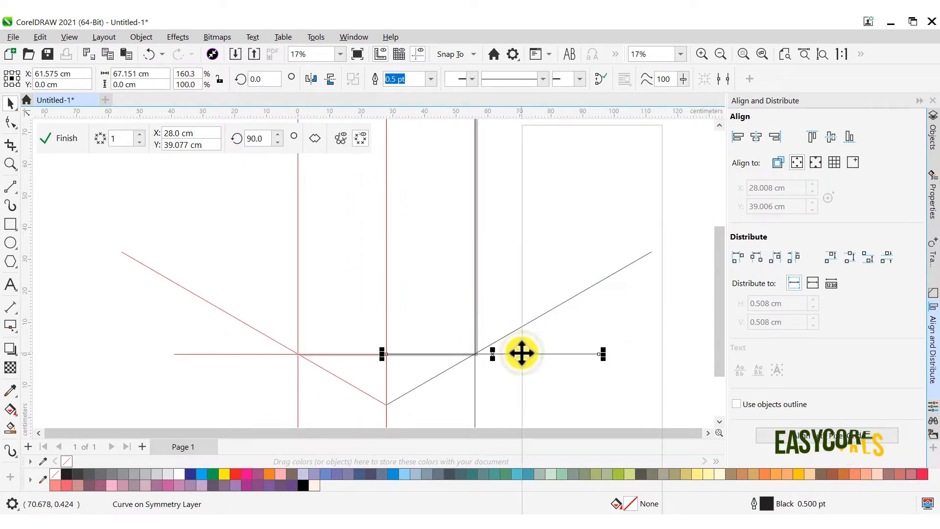
pyautogui.rightClick(521, 353)
pyautogui.click(558, 288)
pyautogui.scroll(-1, 485, 309)
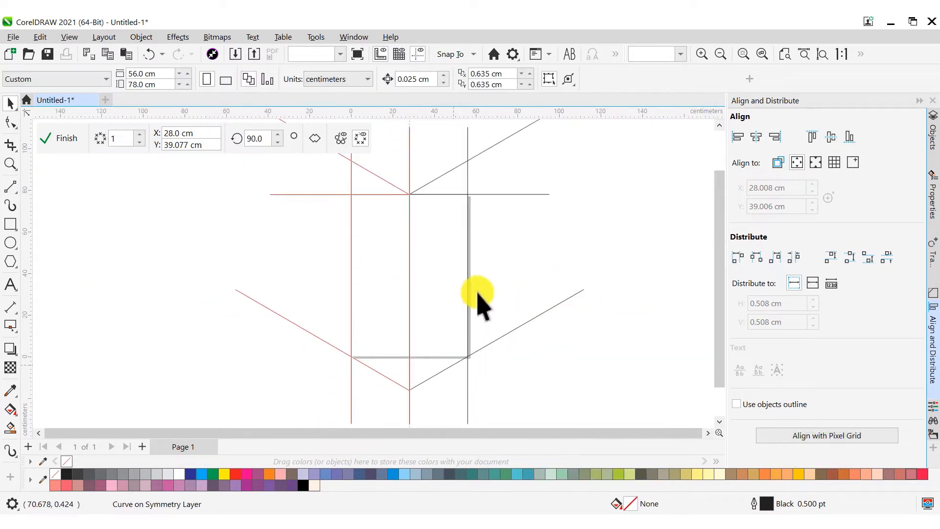
pyautogui.click(500, 195)
pyautogui.rightClick(499, 195)
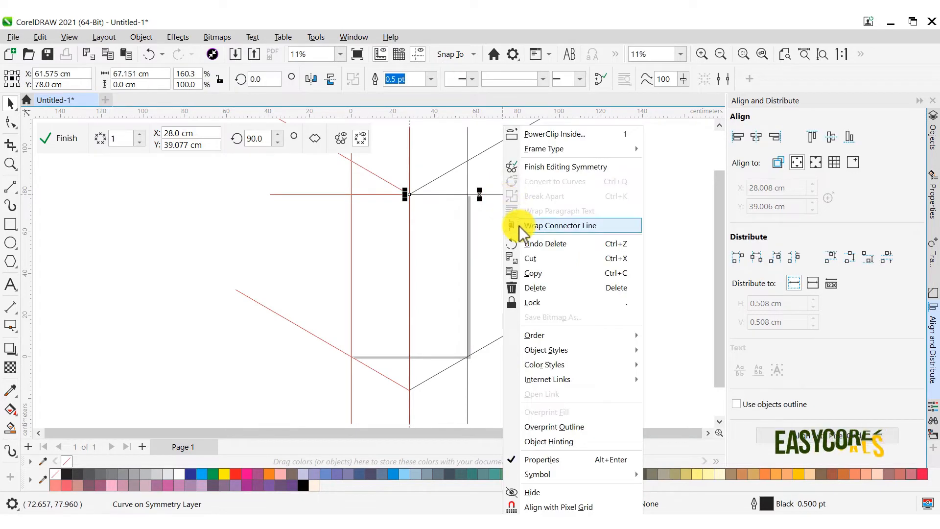
pyautogui.click(533, 290)
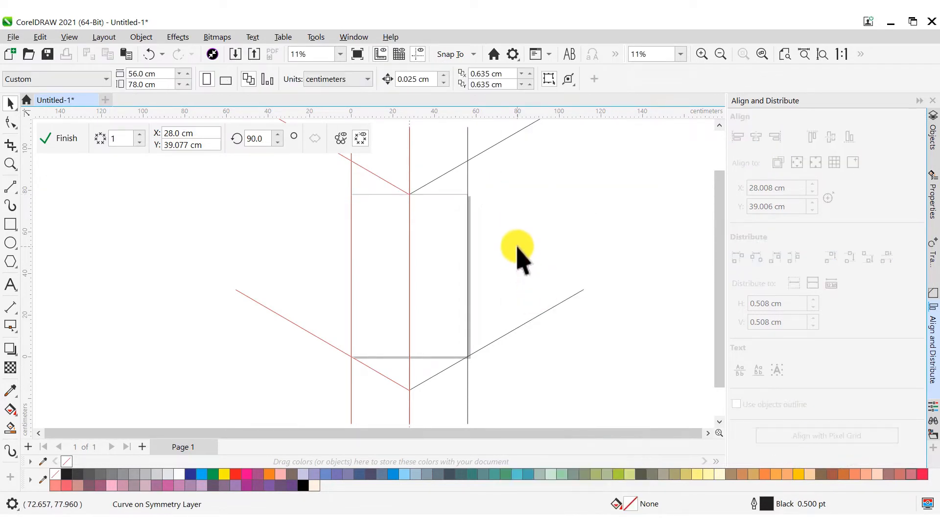
# Blend the right vertical line into the central vertical line with 2 intermediate steps.
pyautogui.click(17, 357)
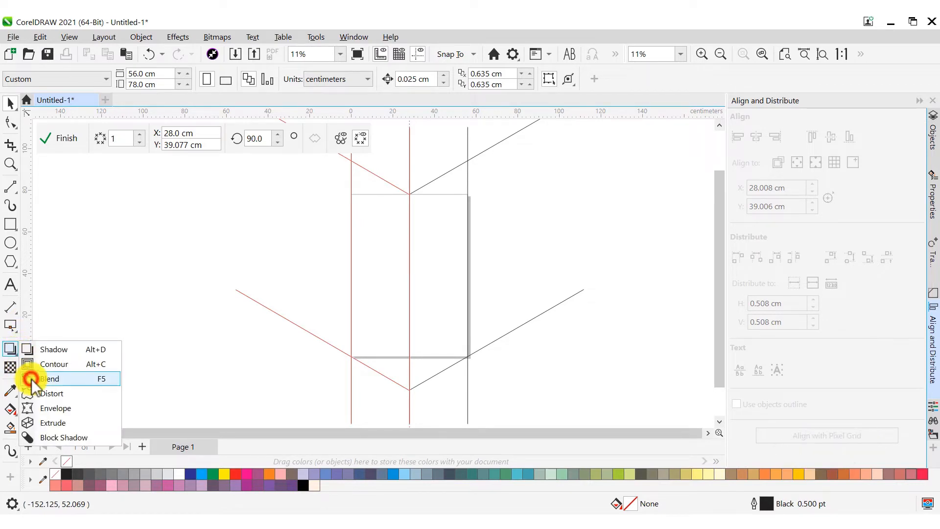
pyautogui.click(31, 379)
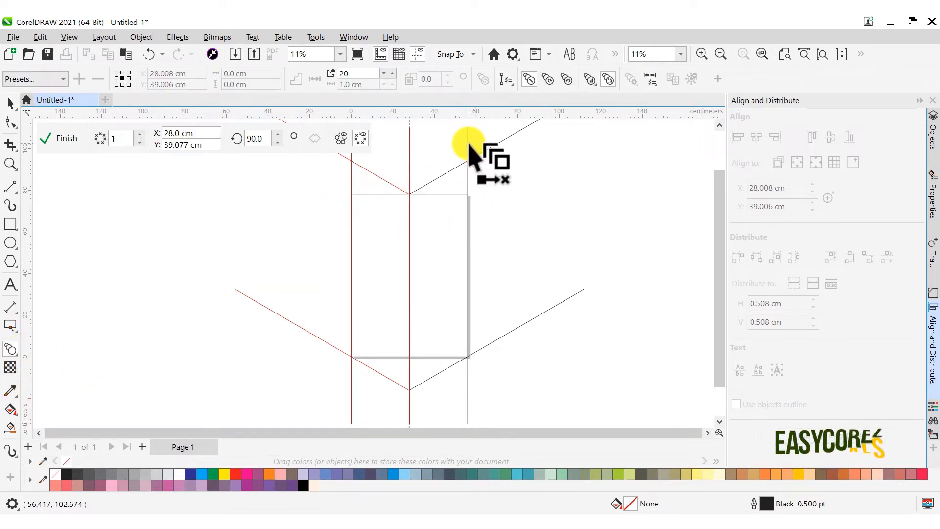
pyautogui.moveTo(467, 143); pyautogui.dragTo(410, 280)
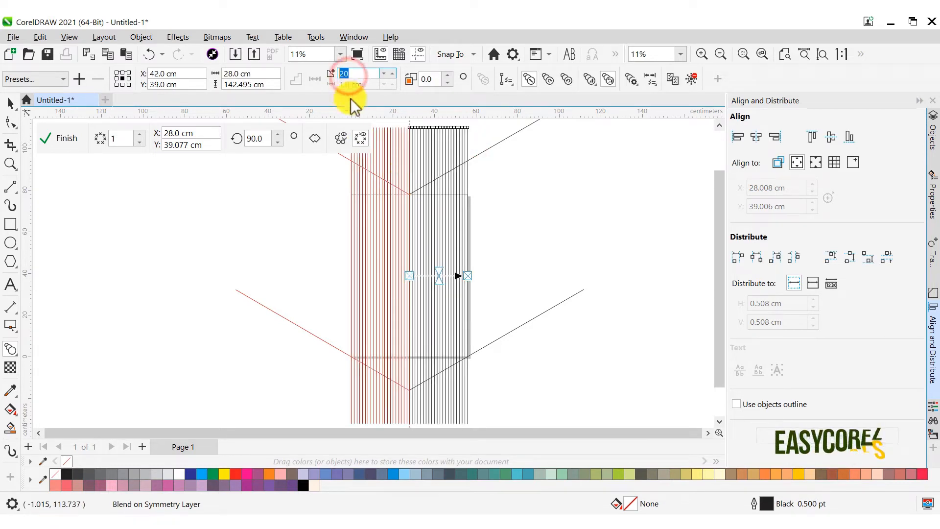
pyautogui.press('Return')
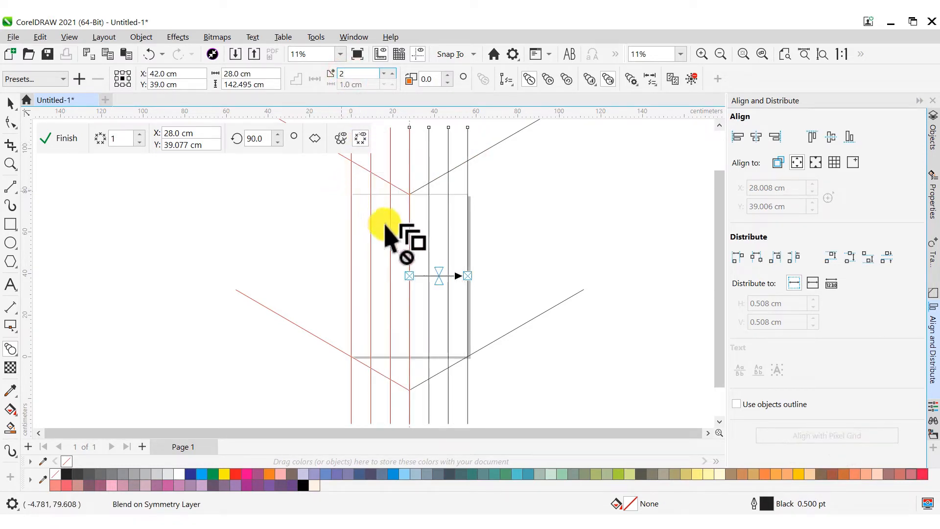
# Shift the vertical blend's acceleration so the spacing narrows towards the page's right edge, and break the blend apart.
pyautogui.scroll(1, 440, 279)
pyautogui.moveTo(438, 274); pyautogui.dragTo(445, 273)
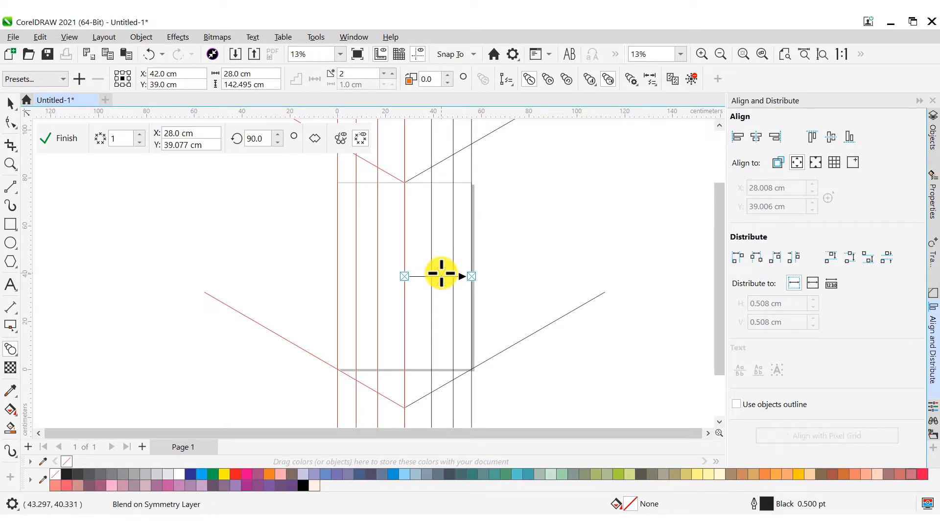
pyautogui.click(176, 37)
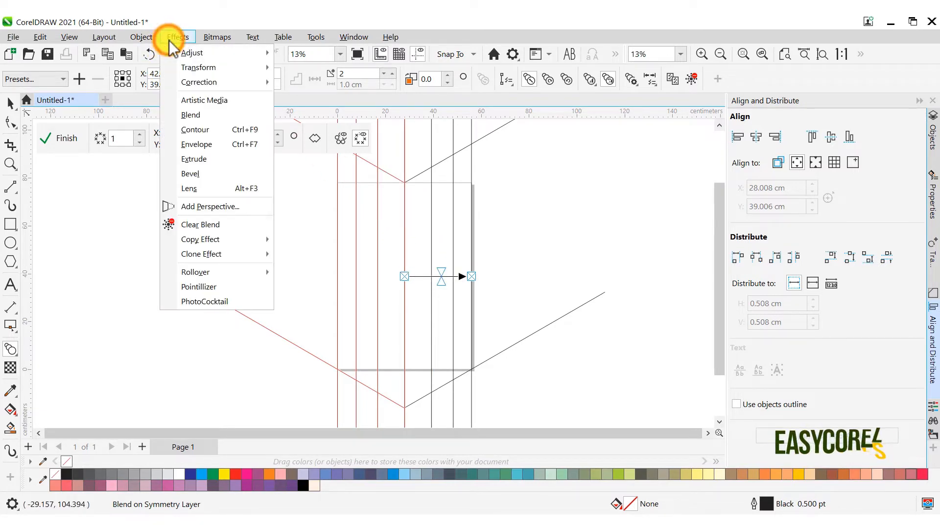
pyautogui.moveTo(156, 38)
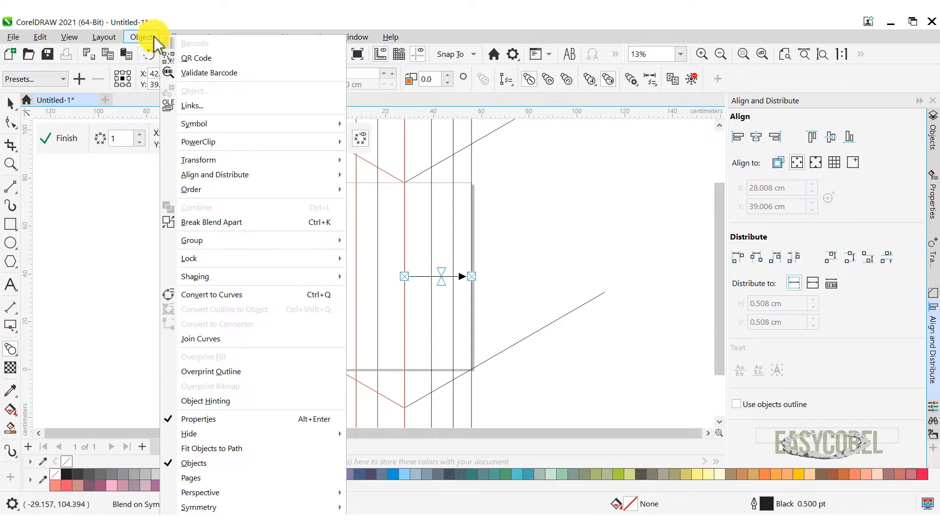
pyautogui.click(199, 221)
pyautogui.scroll(-1, 199, 245)
pyautogui.click(490, 318)
# Blend the lower slanted line into the upper slanted line with 14 intermediate steps.
pyautogui.scroll(-1, 434, 226)
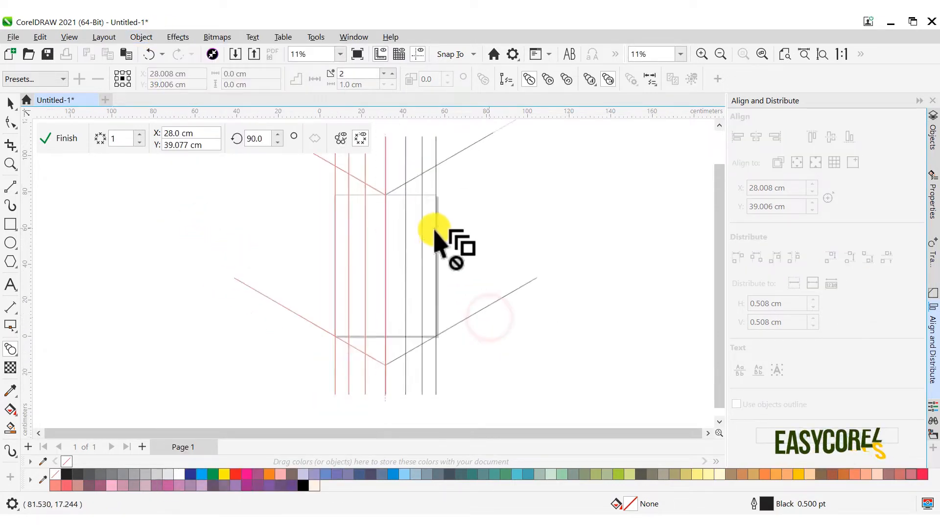
pyautogui.moveTo(462, 321); pyautogui.dragTo(451, 157)
pyautogui.doubleClick(353, 74)
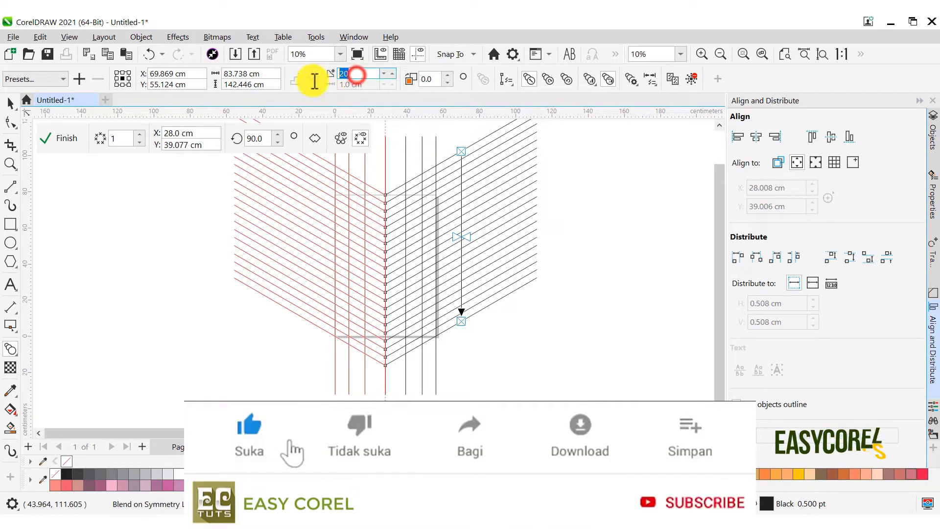
pyautogui.write('14')
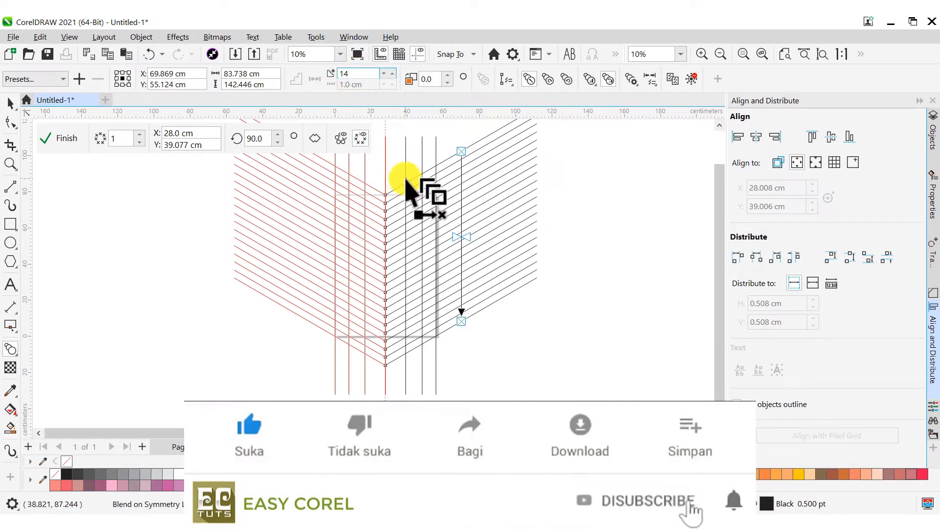
pyautogui.press('Return')
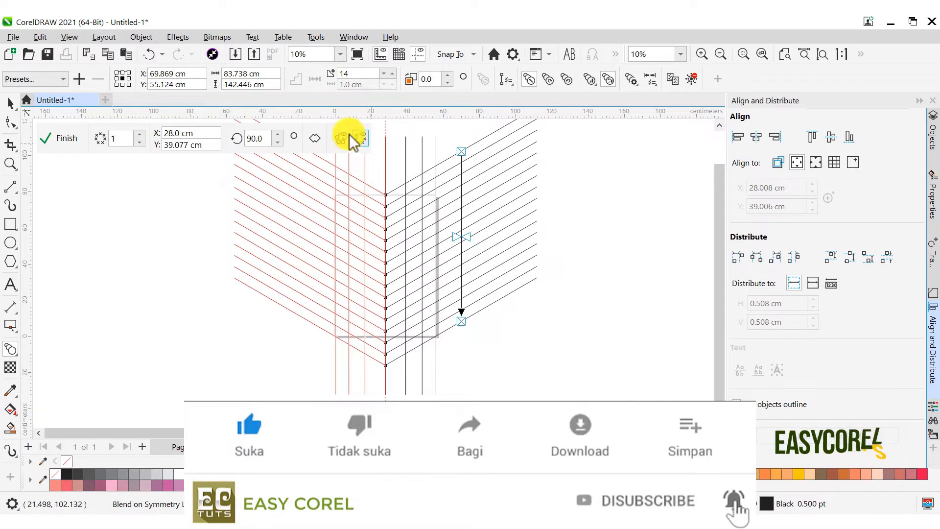
# Break the slanted-line blend apart and clear the selection.
pyautogui.click(140, 37)
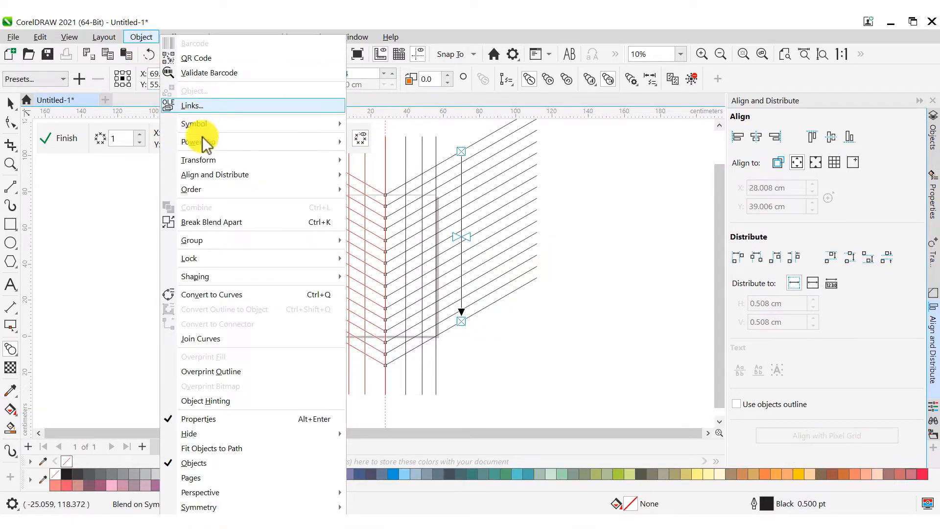
pyautogui.click(212, 222)
pyautogui.click(10, 104)
pyautogui.click(103, 227)
# Smart-fill alternating cells down the grid's right half with light purple #9754CB and no outline.
pyautogui.click(10, 426)
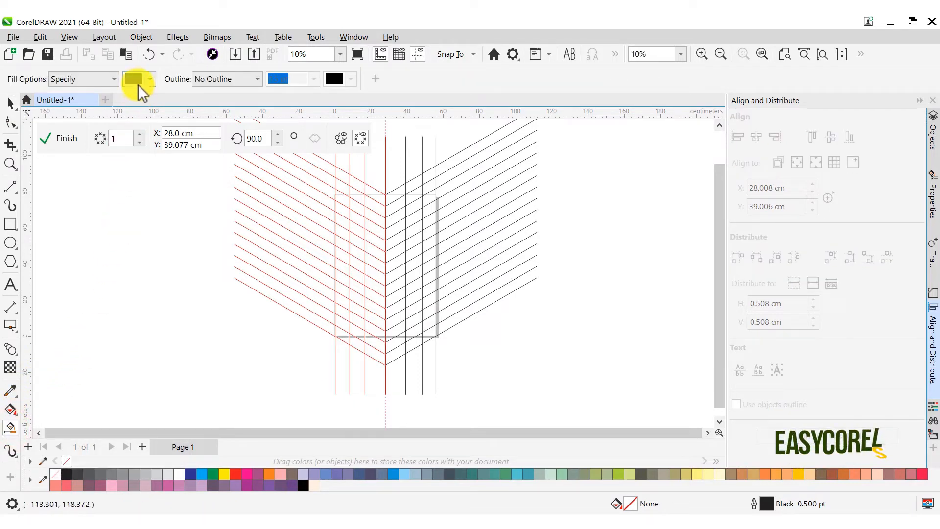
pyautogui.click(137, 81)
pyautogui.doubleClick(247, 198)
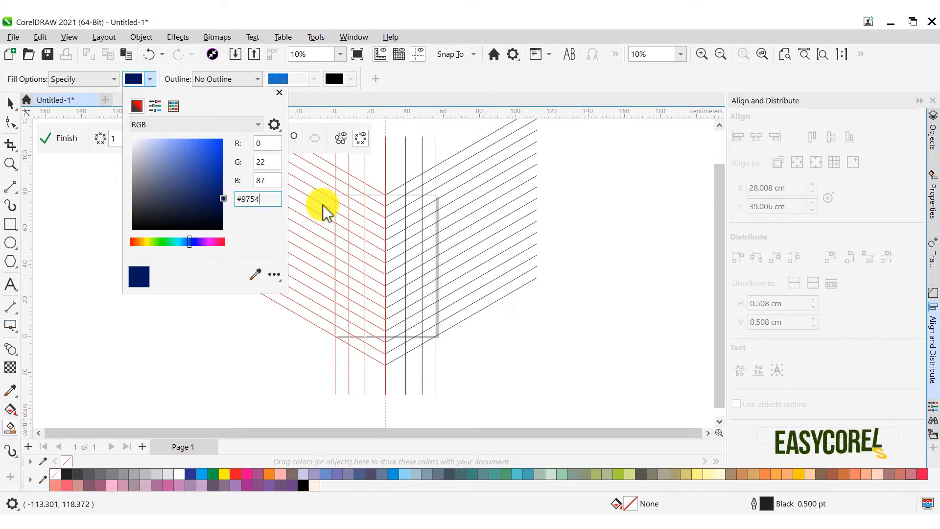
pyautogui.click(394, 207)
pyautogui.click(394, 208)
pyautogui.scroll(1, 393, 213)
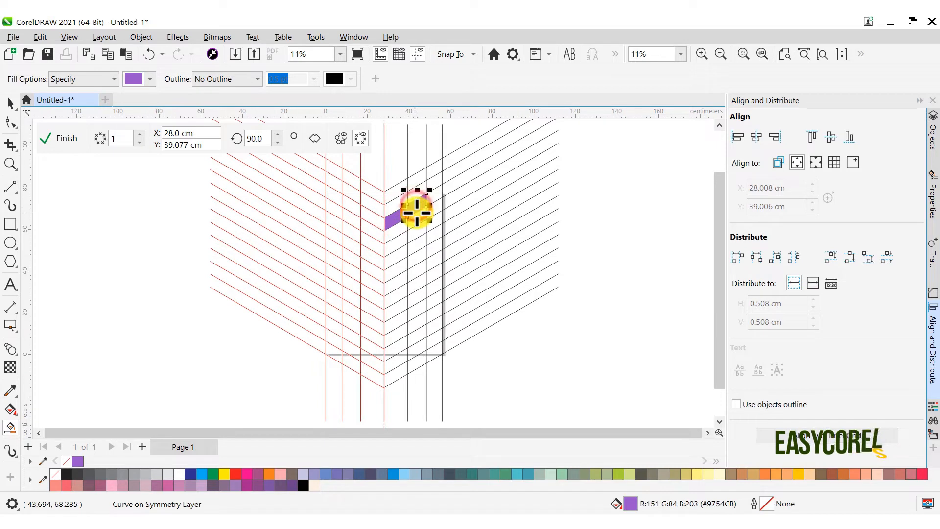
pyautogui.click(435, 222)
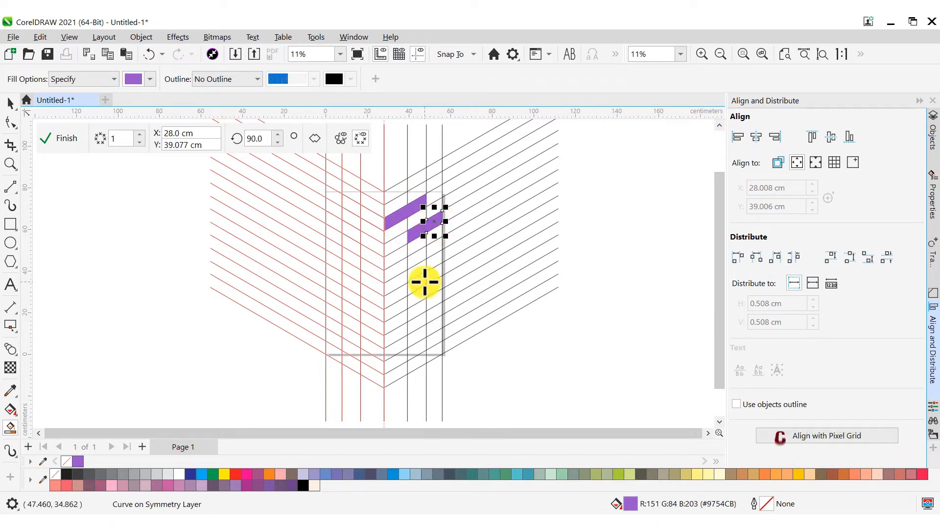
pyautogui.click(416, 285)
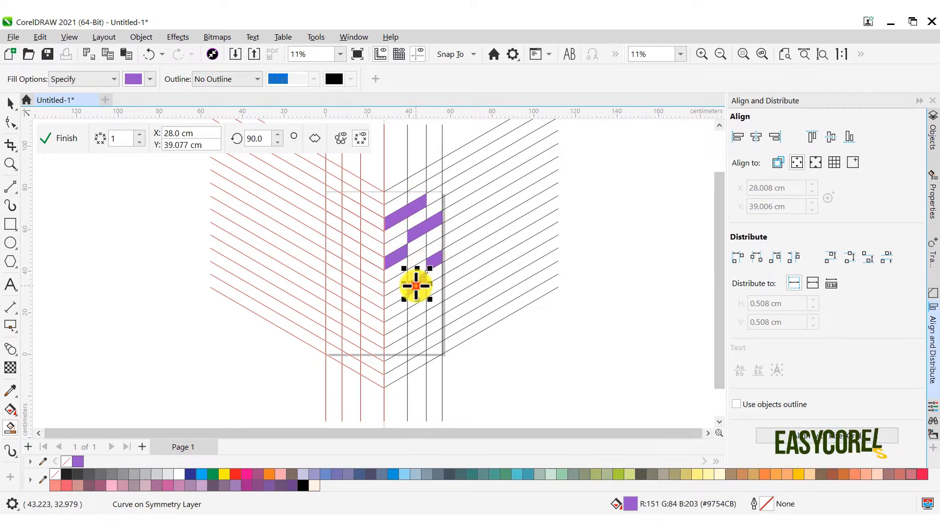
pyautogui.click(417, 310)
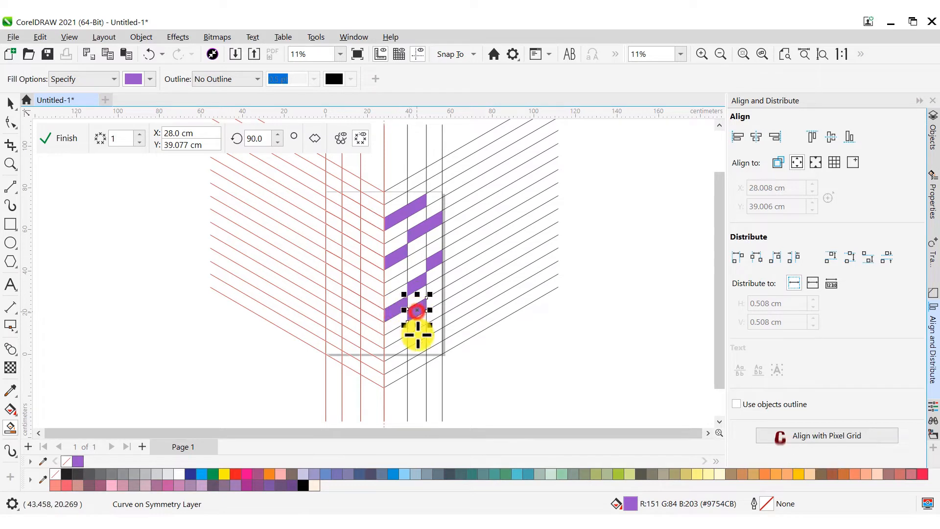
# Set the Smart Fill color to #6237A0 and fill selected blank cells in the upper and middle part of the right half.
pyautogui.click(150, 79)
pyautogui.moveTo(241, 199); pyautogui.dragTo(280, 208)
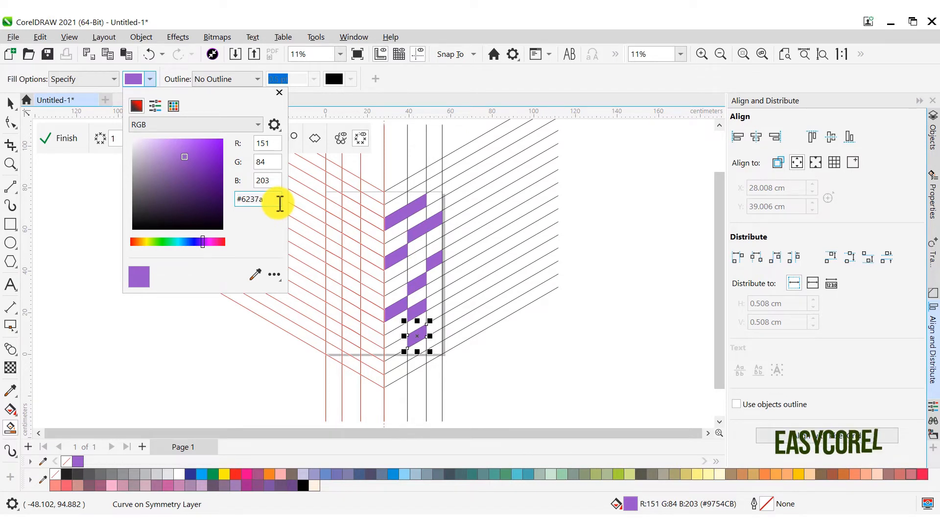
pyautogui.click(272, 183)
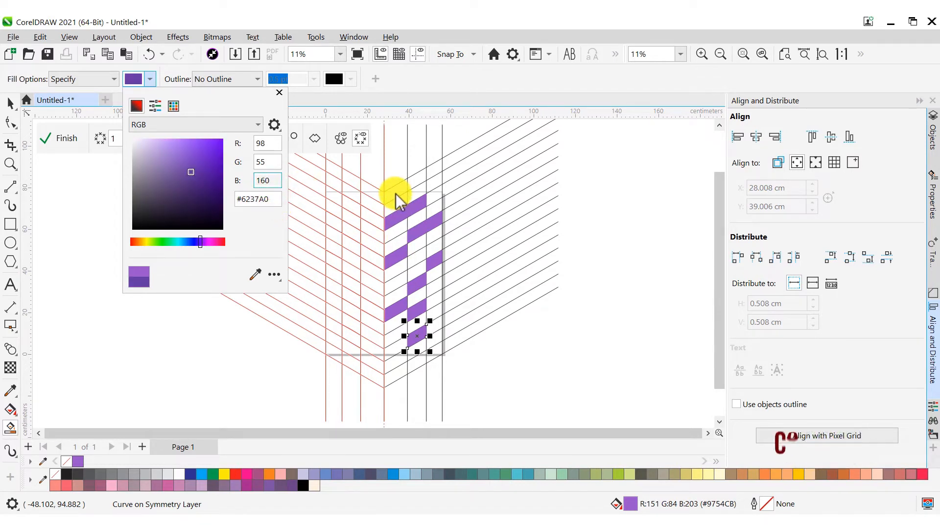
pyautogui.click(396, 203)
pyautogui.scroll(1, 413, 215)
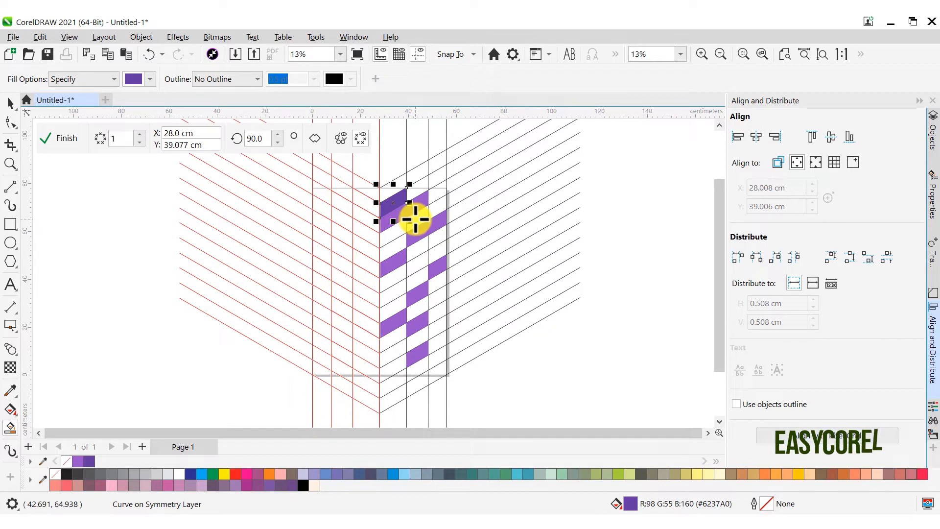
pyautogui.click(400, 247)
pyautogui.click(432, 252)
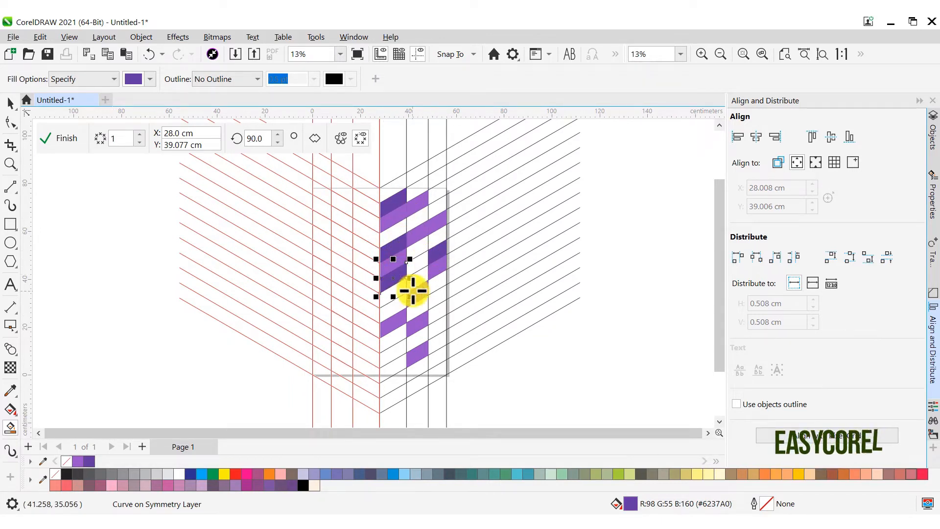
pyautogui.click(418, 279)
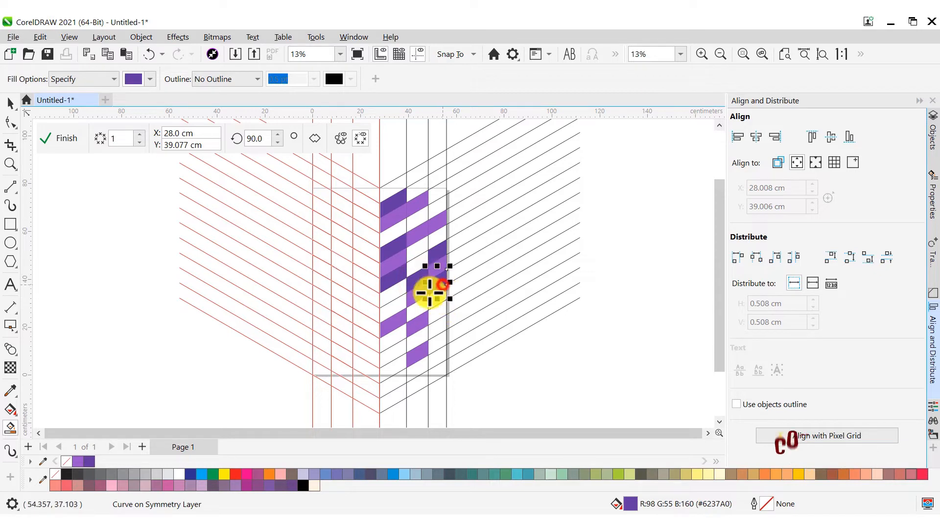
# Fill blank cells in the lower part of the grid's right half with medium purple #6237A0.
pyautogui.click(394, 308)
pyautogui.click(435, 317)
pyautogui.click(396, 350)
pyautogui.click(417, 342)
pyautogui.scroll(1, 419, 374)
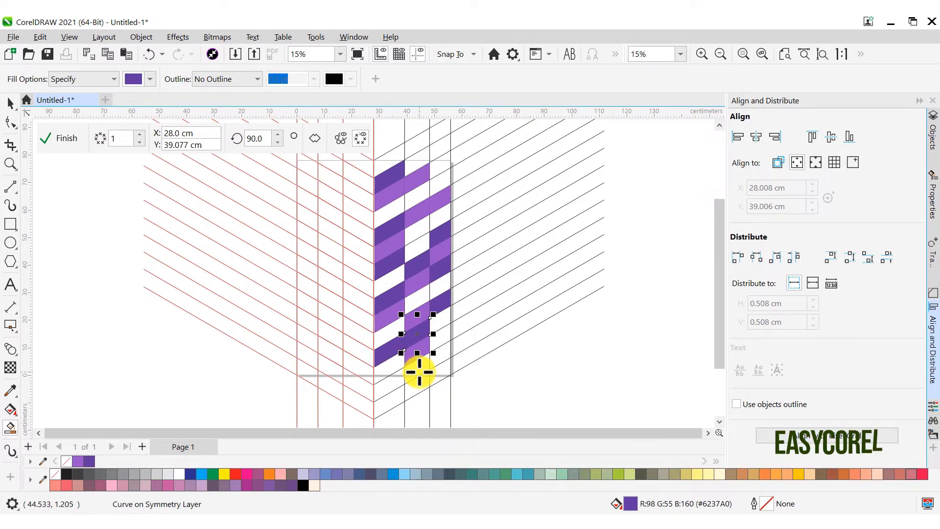
pyautogui.click(420, 370)
pyautogui.scroll(-1, 436, 357)
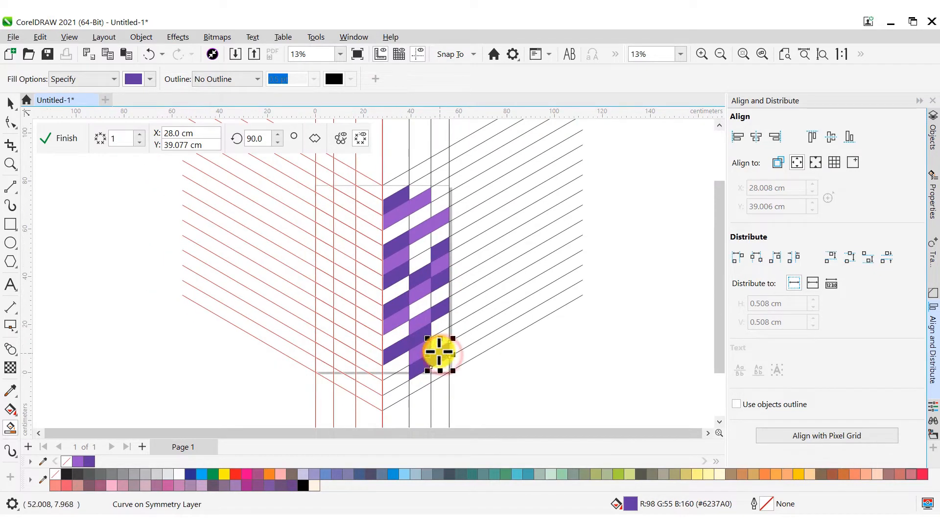
# Set the Smart Fill color to #38104E and fill the blank cells along the top of the right half.
pyautogui.click(137, 80)
pyautogui.moveTo(241, 199); pyautogui.dragTo(280, 200)
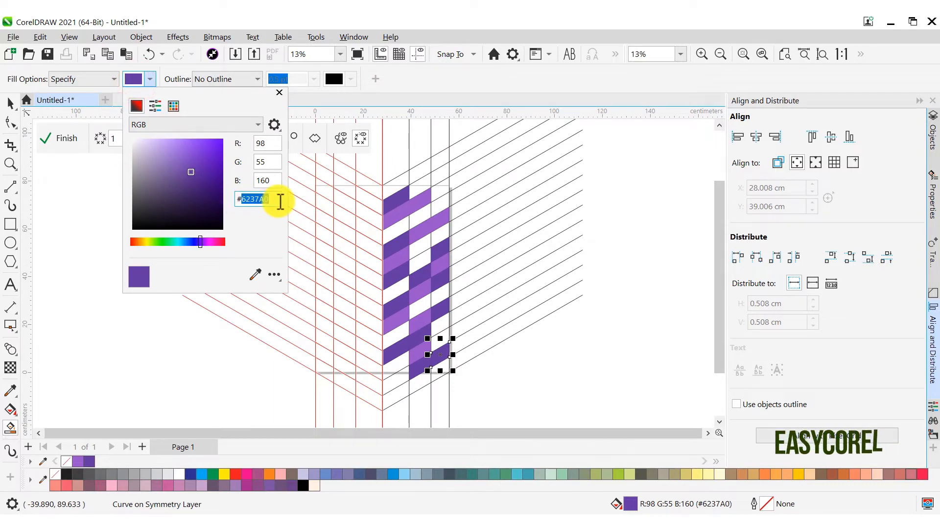
pyautogui.write('38104e')
pyautogui.press('Return')
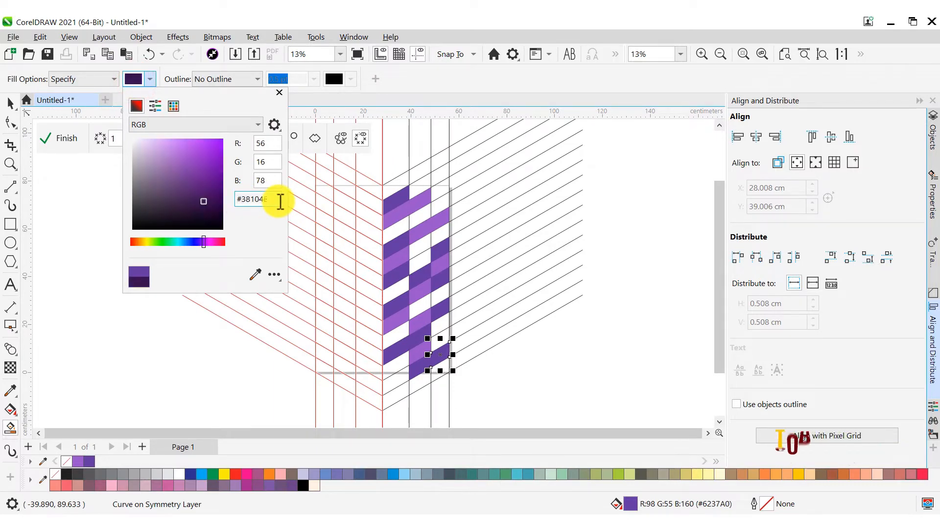
pyautogui.click(392, 189)
pyautogui.scroll(3, 420, 179)
pyautogui.click(421, 190)
pyautogui.click(447, 176)
pyautogui.click(451, 201)
# Fill the remaining blank cells through the middle and lower rows of the right half with dark purple #38104E.
pyautogui.click(420, 235)
pyautogui.click(374, 272)
pyautogui.click(419, 293)
pyautogui.click(449, 282)
pyautogui.scroll(-1, 449, 281)
pyautogui.click(431, 287)
pyautogui.scroll(-1, 497, 272)
pyautogui.scroll(1, 497, 273)
pyautogui.click(405, 272)
pyautogui.click(457, 273)
pyautogui.click(403, 327)
pyautogui.click(467, 323)
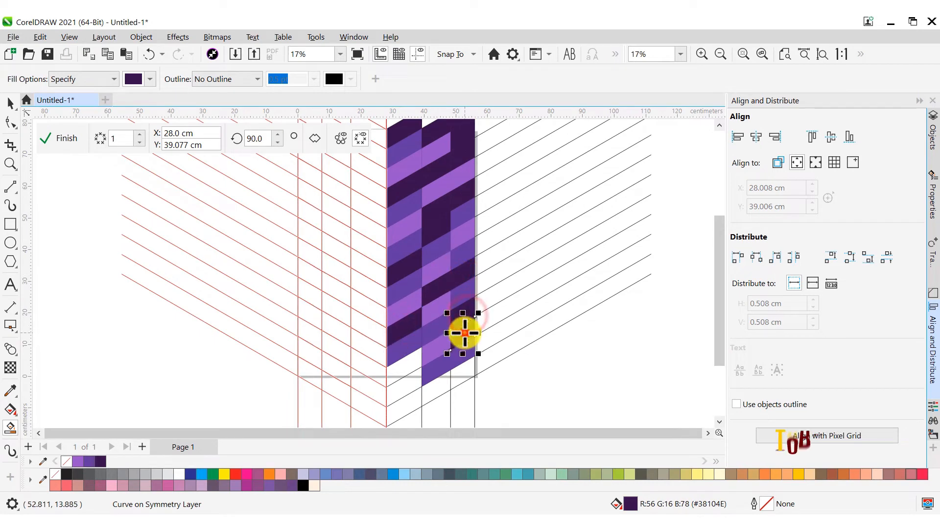
# Fill the last blank cells along the page's bottom edge with dark purple #38104E.
pyautogui.click(401, 368)
pyautogui.scroll(1, 419, 386)
pyautogui.click(409, 379)
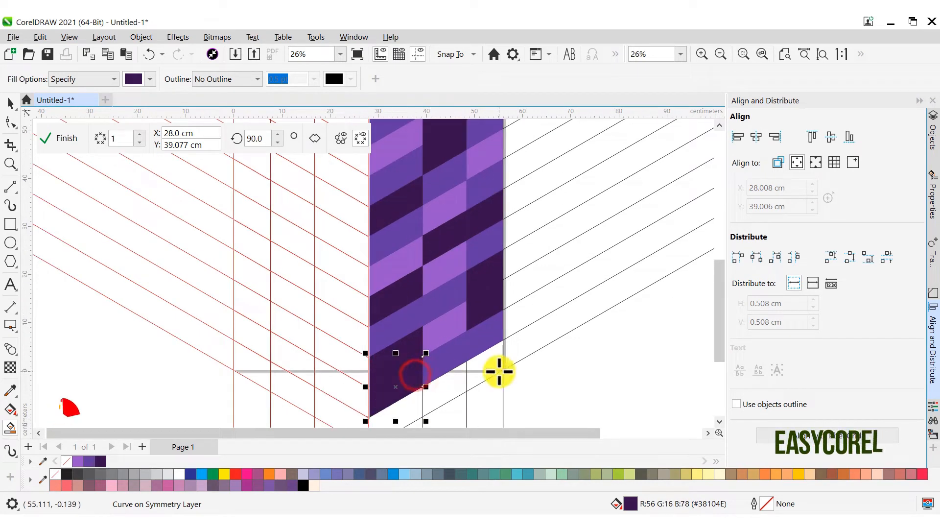
pyautogui.click(498, 372)
pyautogui.click(451, 377)
pyautogui.scroll(-2, 464, 307)
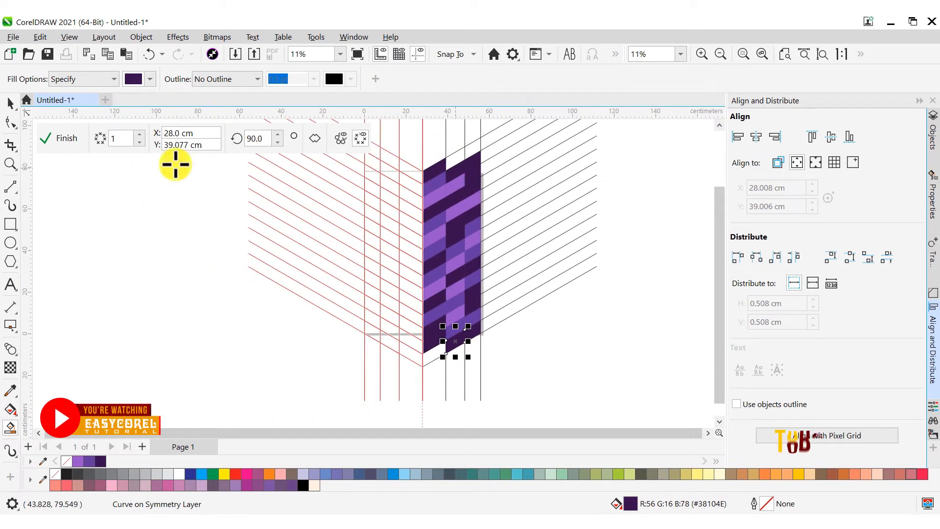
# Select and delete the slanted construction lines on the symmetry layer.
pyautogui.click(14, 105)
pyautogui.click(569, 348)
pyautogui.scroll(-1, 465, 301)
pyautogui.click(540, 354)
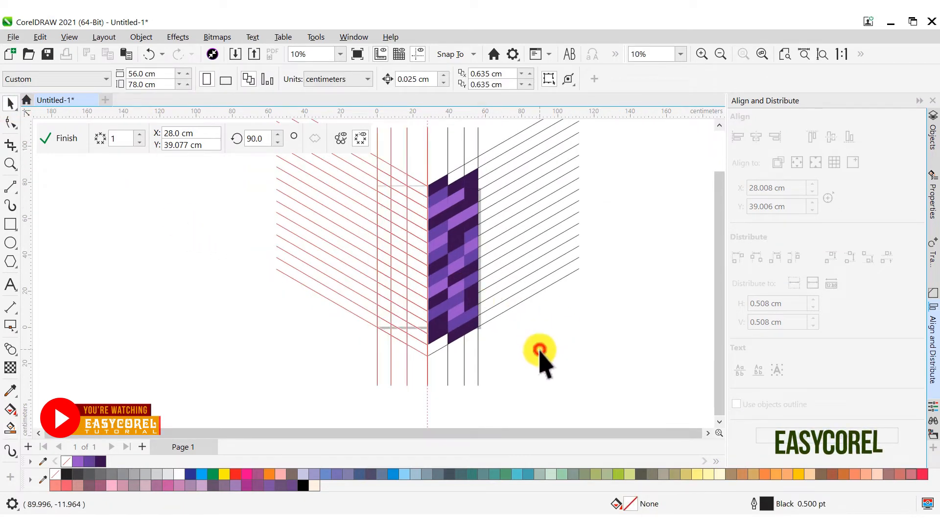
pyautogui.rightClick(505, 155)
pyautogui.click(537, 302)
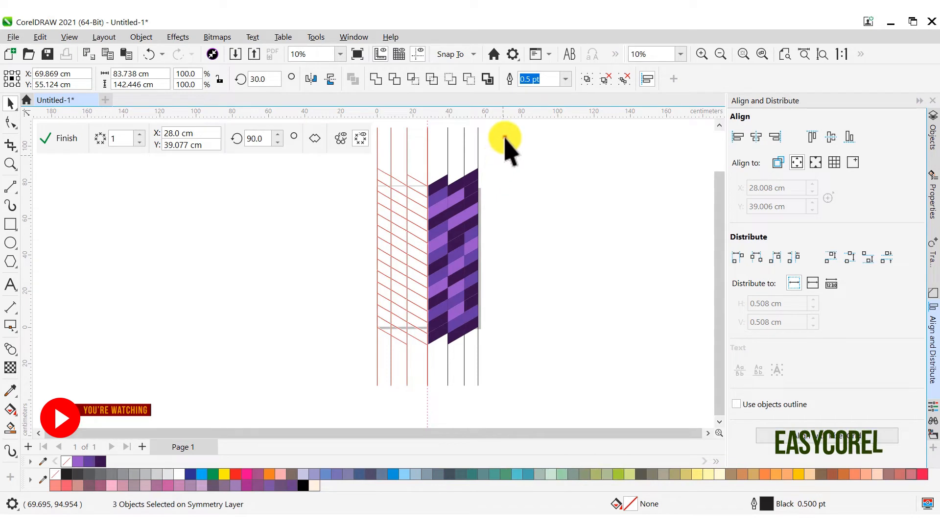
# Delete the vertical construction lines so only the filled cells remain.
pyautogui.click(447, 149)
pyautogui.rightClick(447, 149)
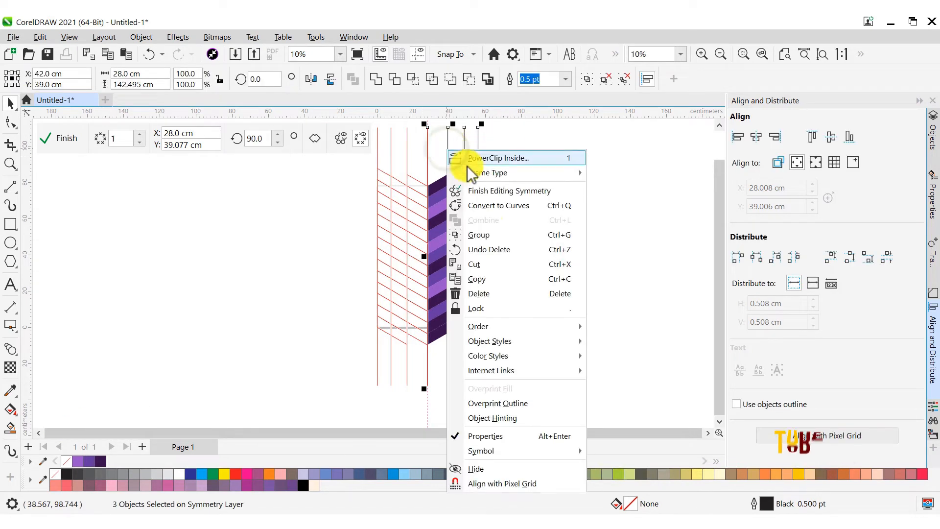
pyautogui.click(488, 292)
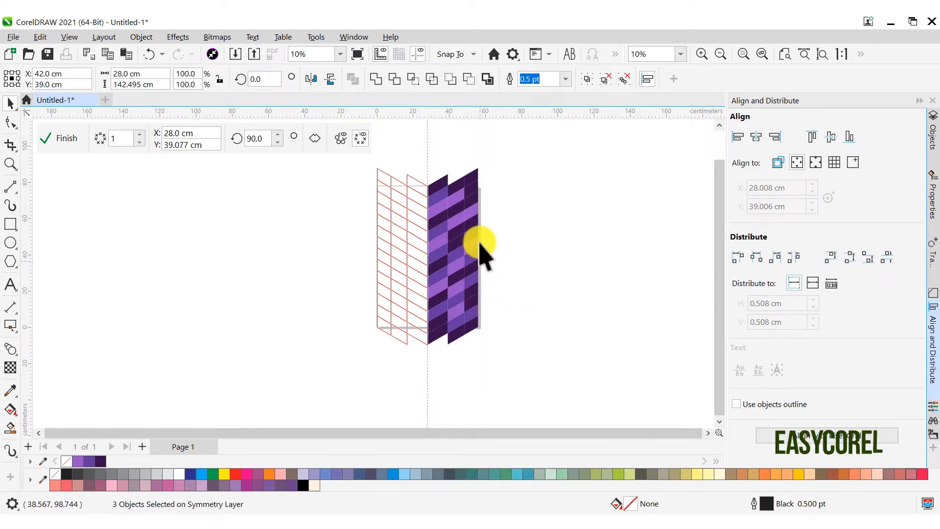
# Finish editing the symmetry, then break its link and ungroup the pattern into individual shapes.
pyautogui.scroll(1, 492, 245)
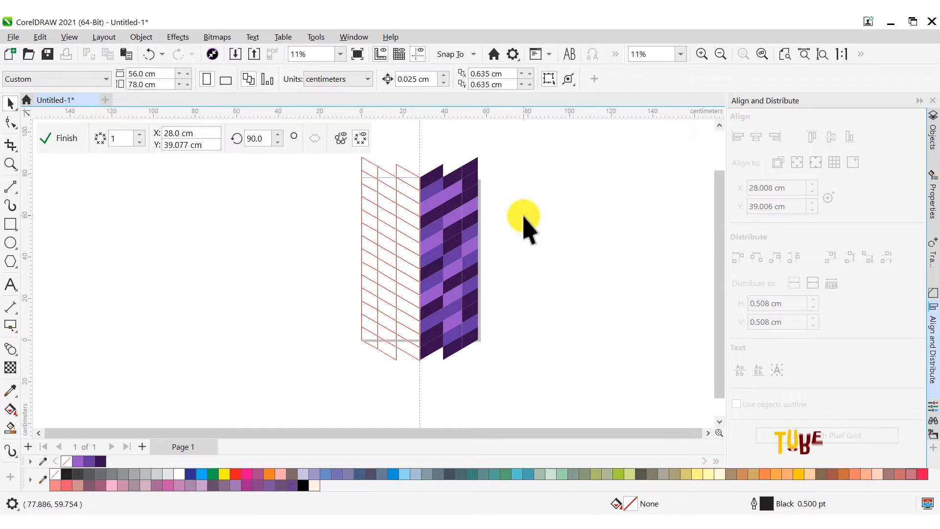
pyautogui.click(66, 137)
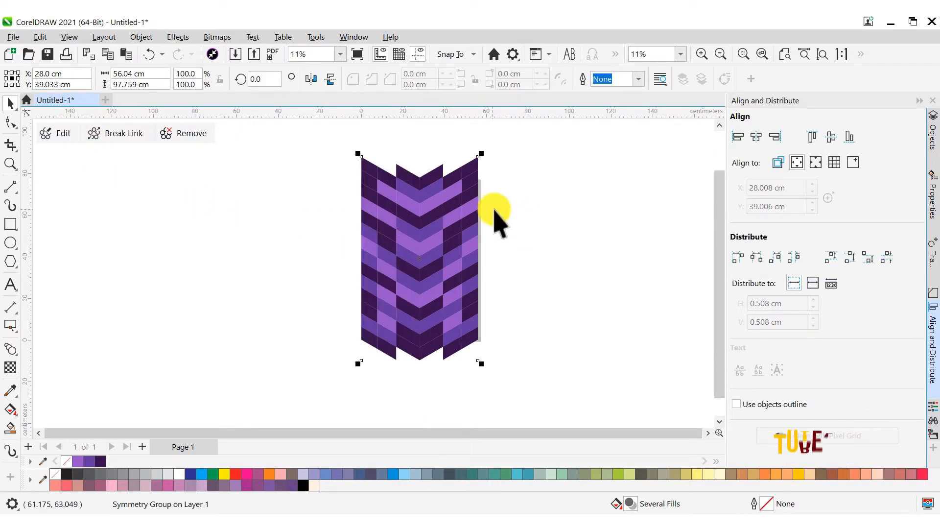
pyautogui.click(134, 133)
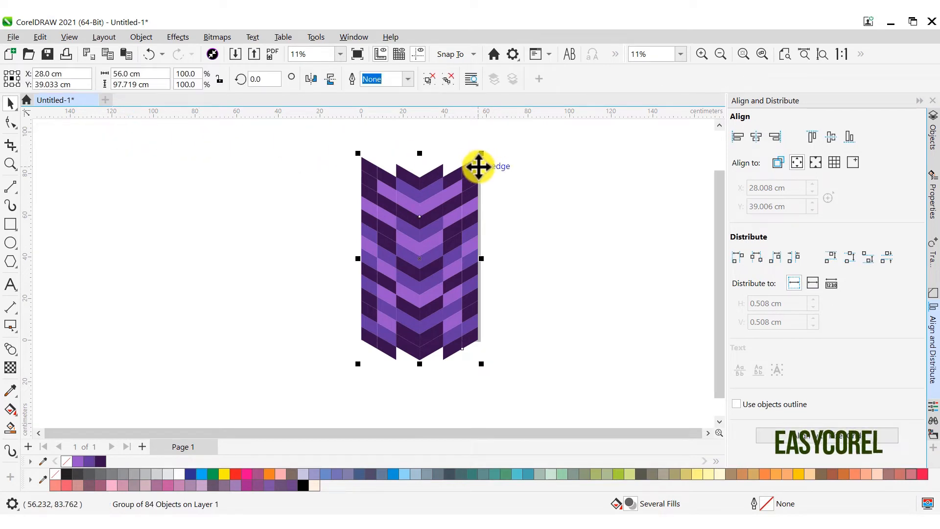
pyautogui.click(449, 80)
pyautogui.click(552, 193)
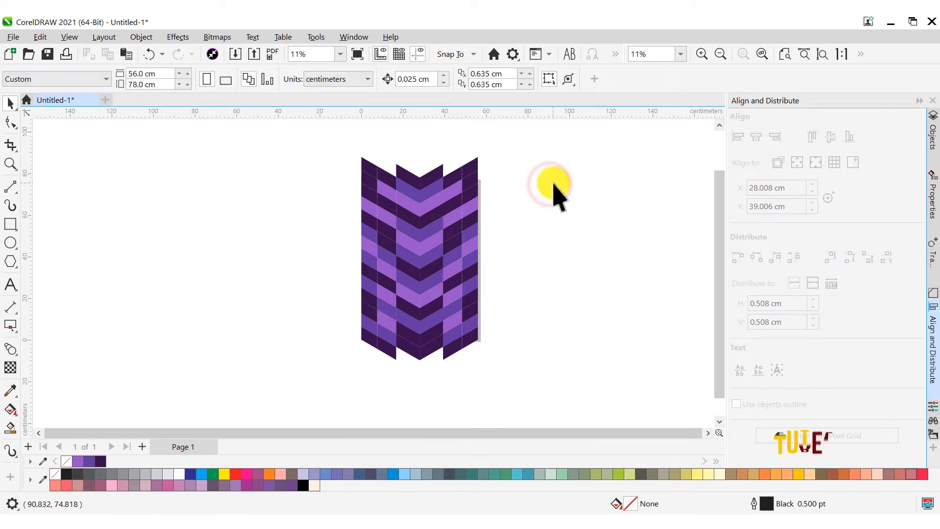
# Find all light purple #9754CB shapes on the current page by sampling their color in Replace Objects, and weld them into one curve.
pyautogui.moveTo(308, 139); pyautogui.dragTo(495, 372)
pyautogui.click(785, 54)
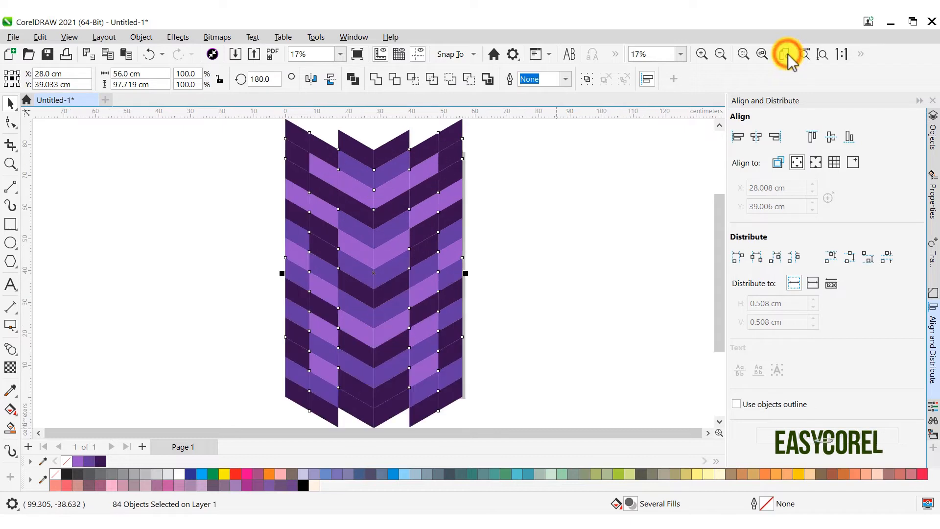
pyautogui.click(628, 210)
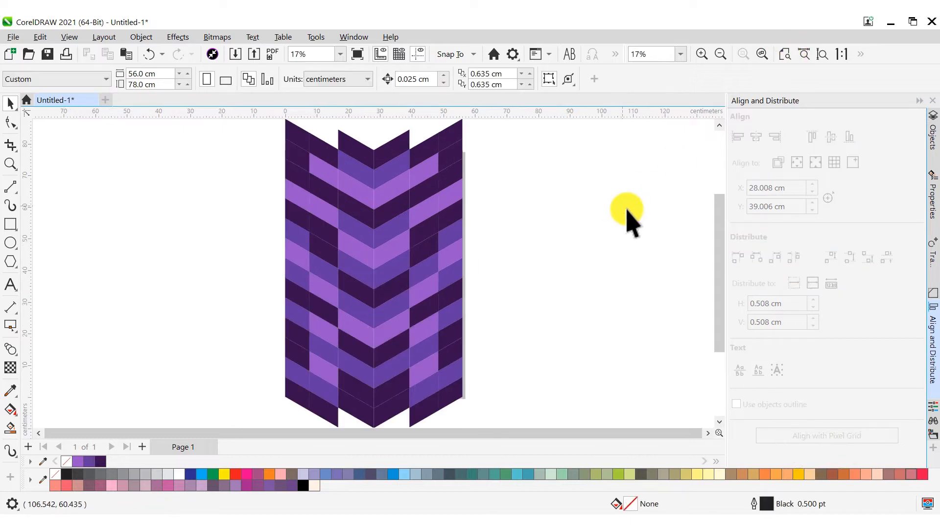
pyautogui.click(933, 420)
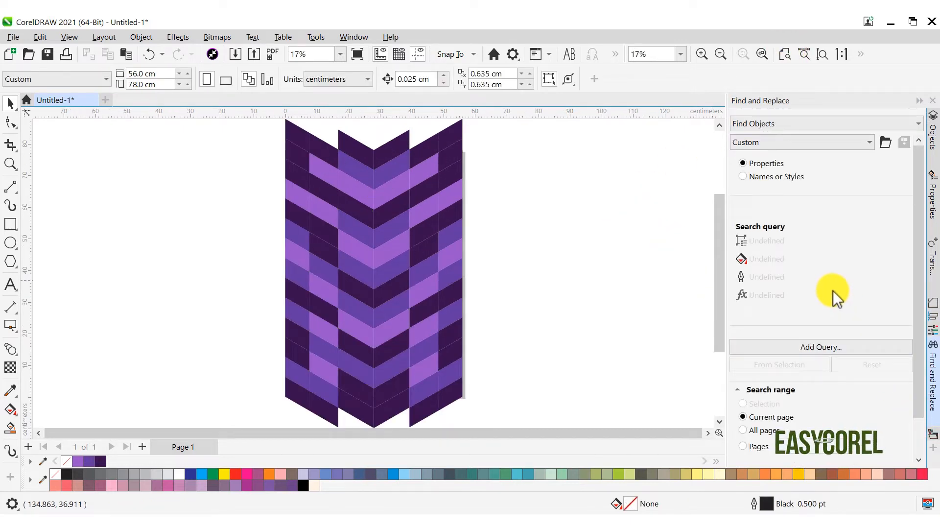
pyautogui.click(785, 128)
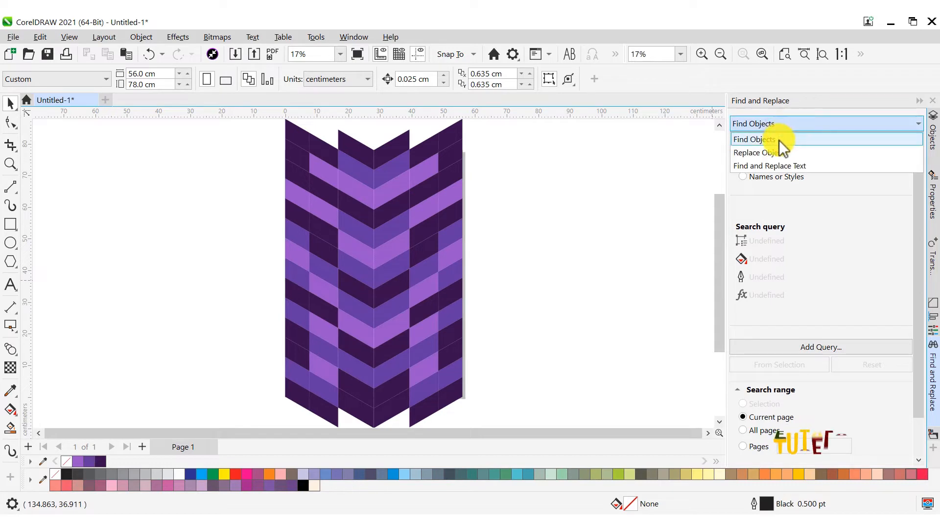
pyautogui.click(777, 152)
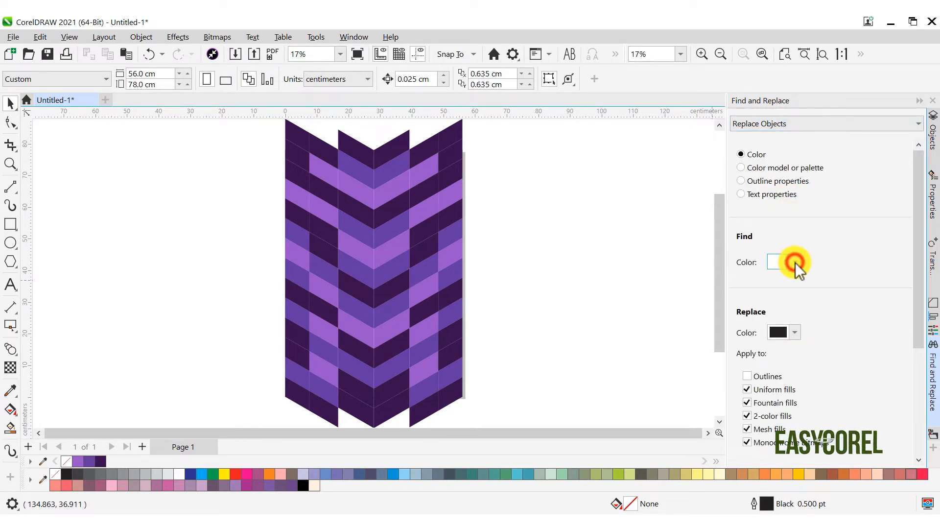
pyautogui.click(794, 265)
pyautogui.click(898, 458)
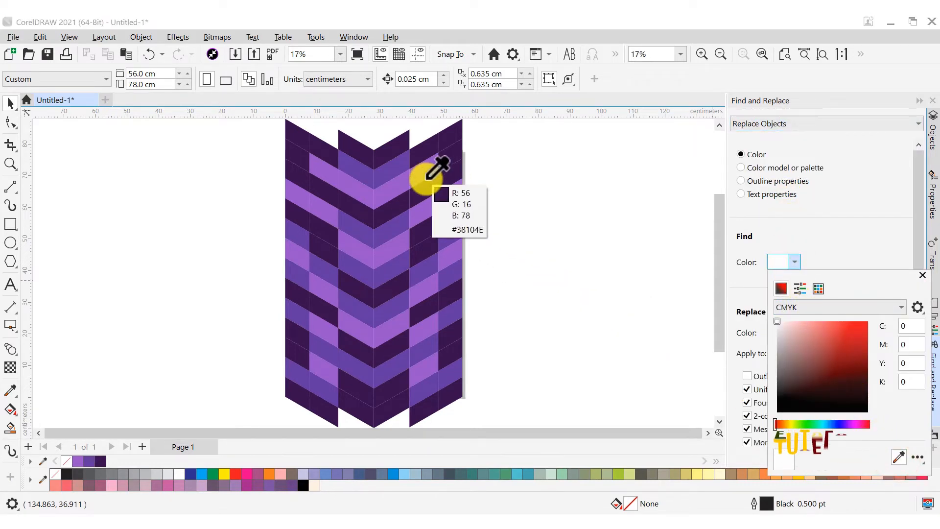
pyautogui.click(424, 180)
pyautogui.click(919, 201)
pyautogui.moveTo(919, 201); pyautogui.dragTo(923, 336)
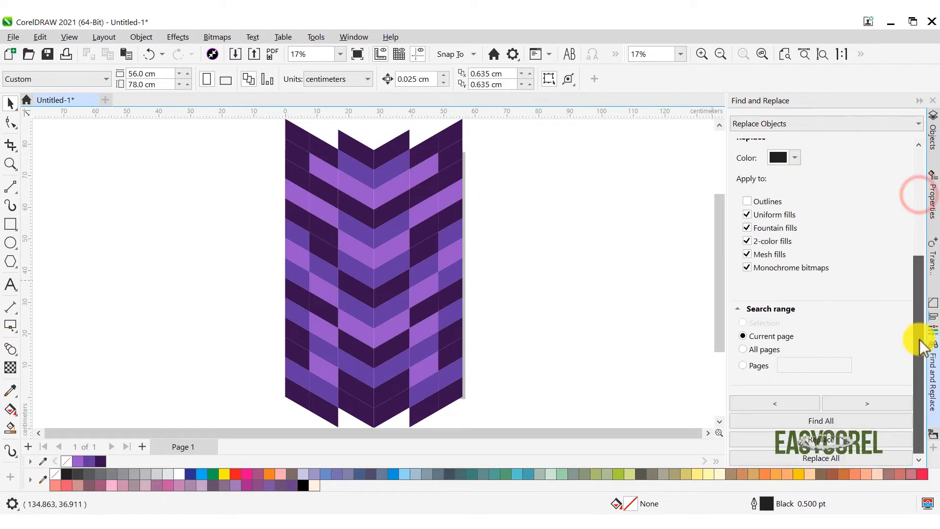
pyautogui.click(854, 419)
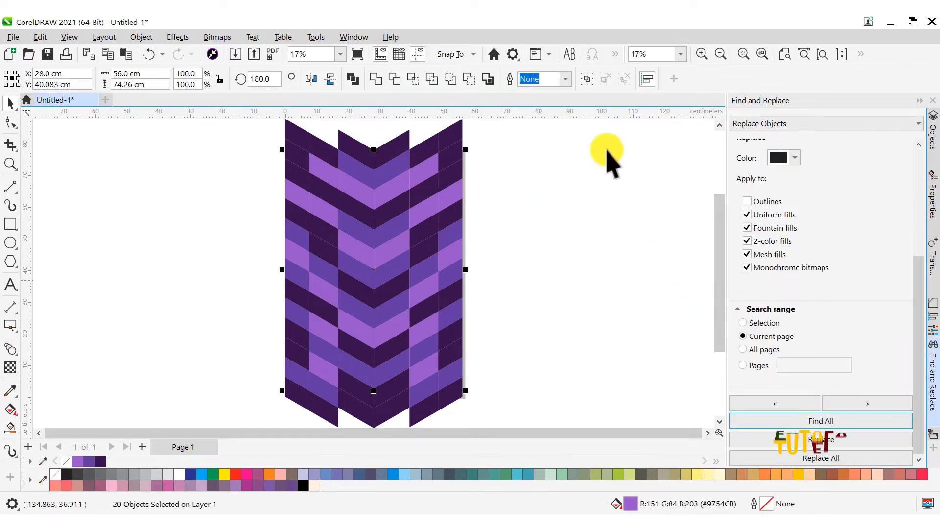
pyautogui.click(377, 80)
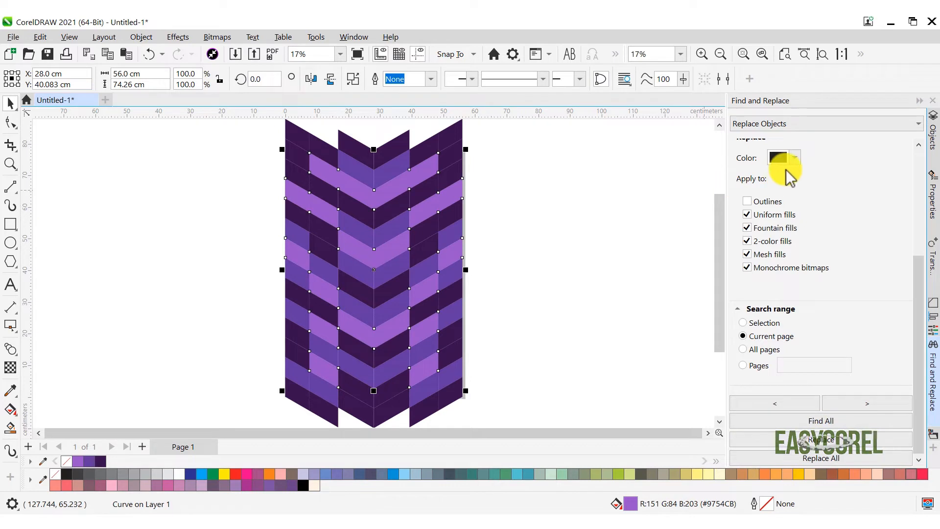
# Find all medium purple #6237A0 shapes on the current page by sampling their color, and weld them into one curve.
pyautogui.moveTo(923, 272); pyautogui.dragTo(925, 215)
pyautogui.scroll(1, 827, 223)
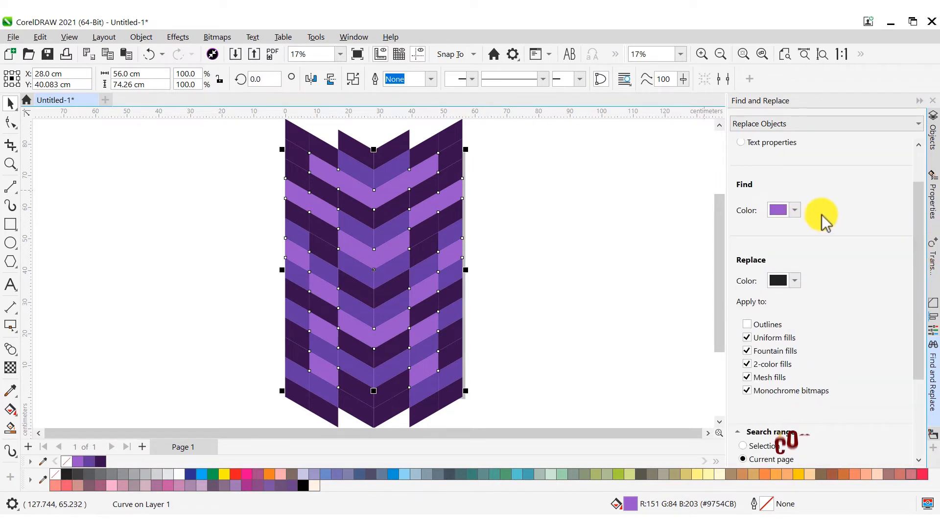
pyautogui.click(797, 209)
pyautogui.click(899, 405)
pyautogui.click(396, 163)
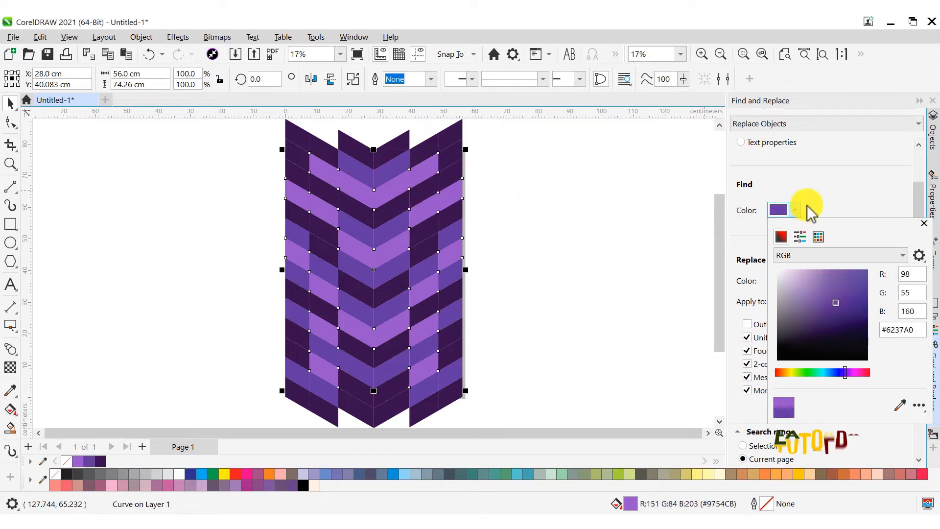
pyautogui.click(834, 196)
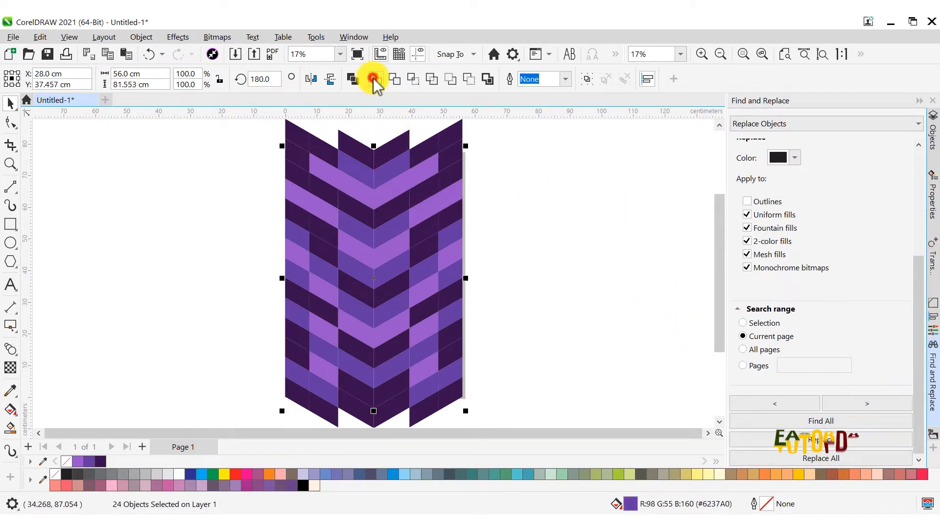
pyautogui.click(373, 80)
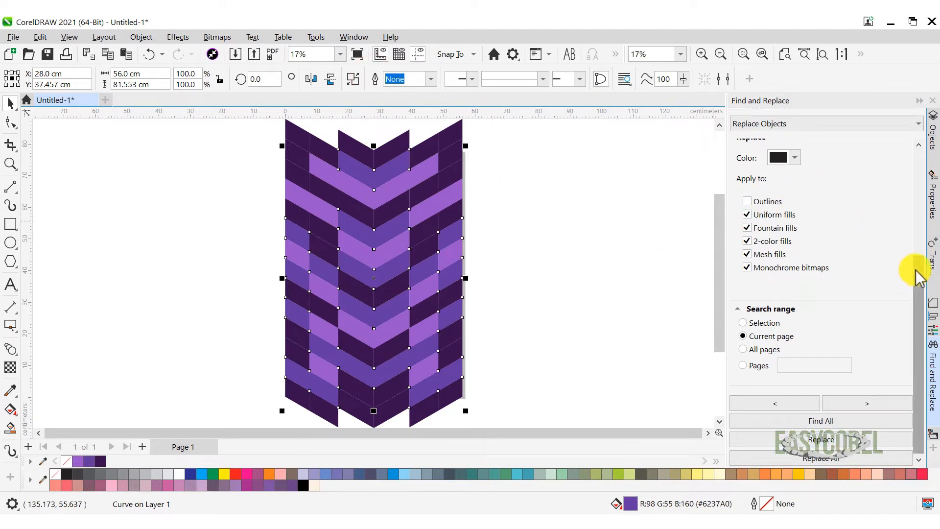
# Find all dark purple #38104E shapes on the current page by sampling their color, and weld them into one curve.
pyautogui.moveTo(917, 277); pyautogui.dragTo(917, 210)
pyautogui.click(795, 200)
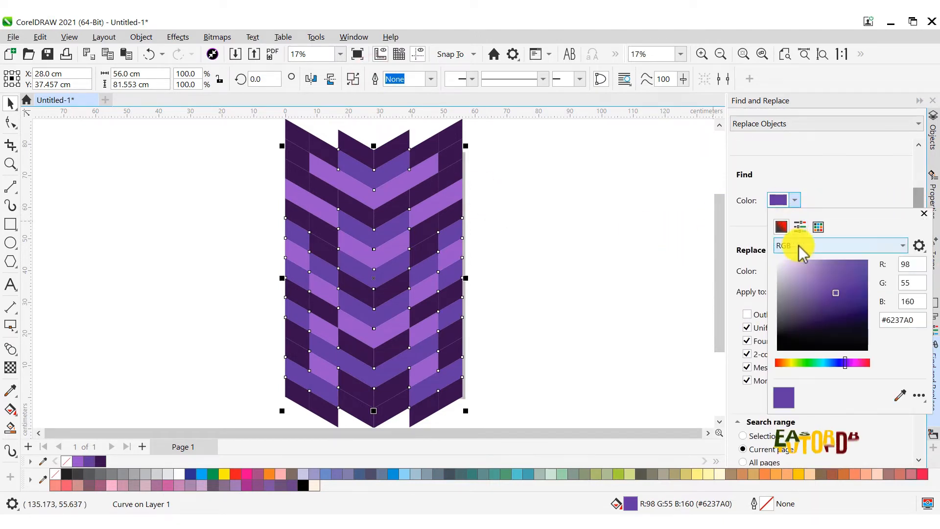
pyautogui.click(899, 394)
pyautogui.click(447, 138)
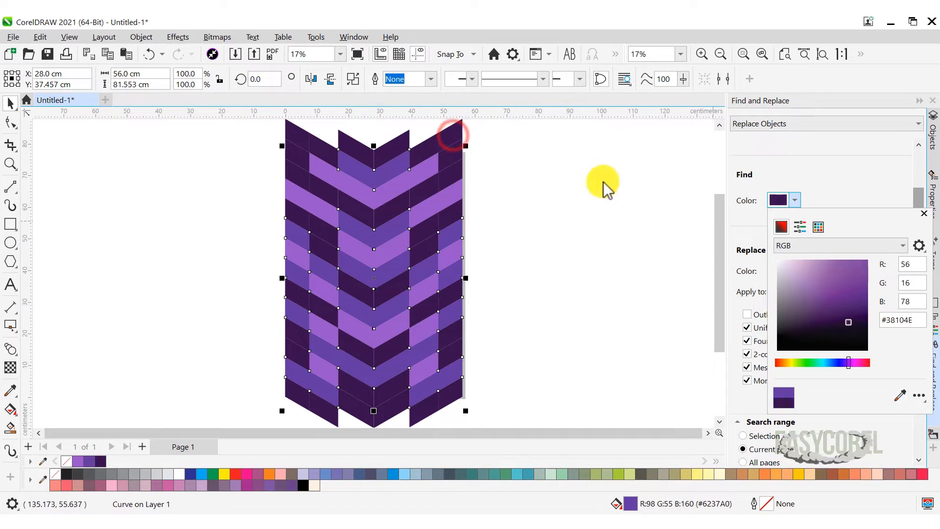
pyautogui.click(891, 189)
pyautogui.moveTo(912, 193); pyautogui.dragTo(919, 330)
pyautogui.click(855, 422)
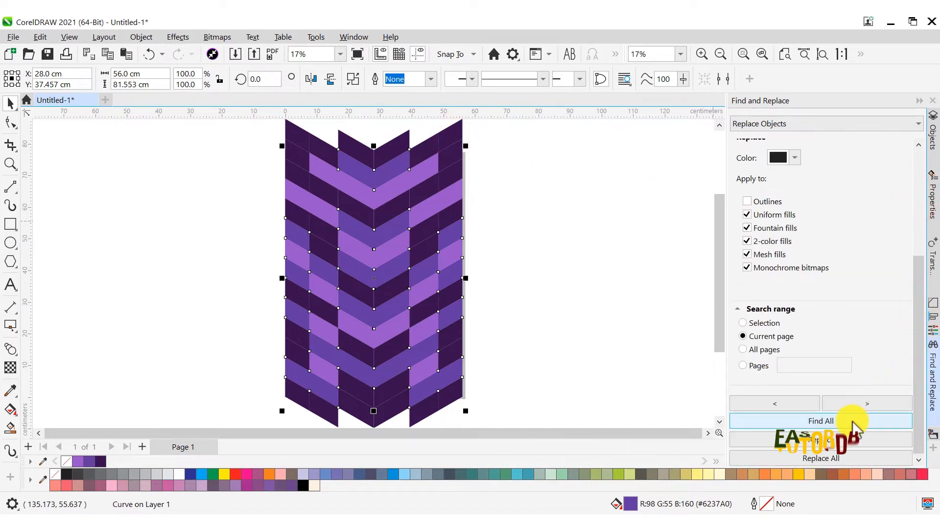
pyautogui.click(381, 79)
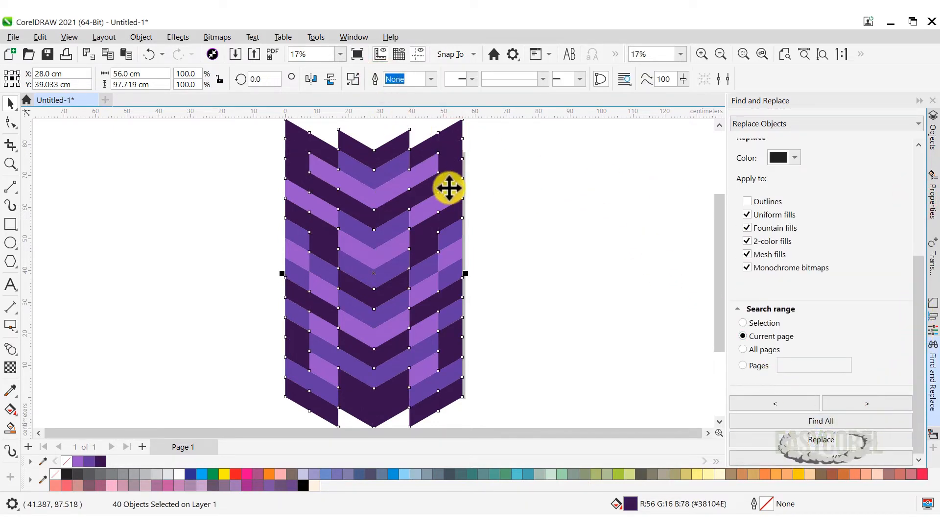
pyautogui.click(542, 212)
# Group the three welded color curves and cut the group to the clipboard.
pyautogui.scroll(-1, 489, 216)
pyautogui.moveTo(302, 122); pyautogui.dragTo(531, 414)
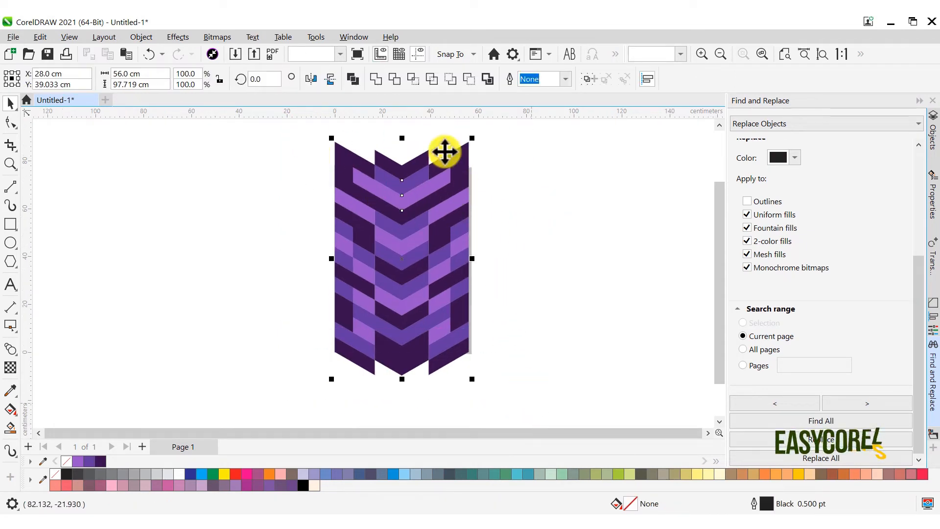
pyautogui.click(591, 79)
pyautogui.rightClick(434, 204)
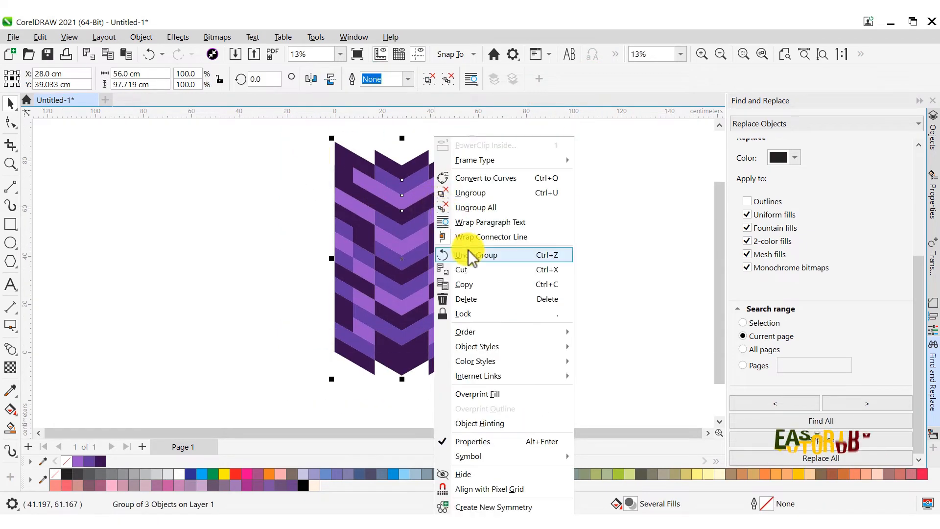
pyautogui.click(472, 269)
# Draw a rectangle, size it to 56 × 78 cm, and center it horizontally and vertically on the page.
pyautogui.click(10, 224)
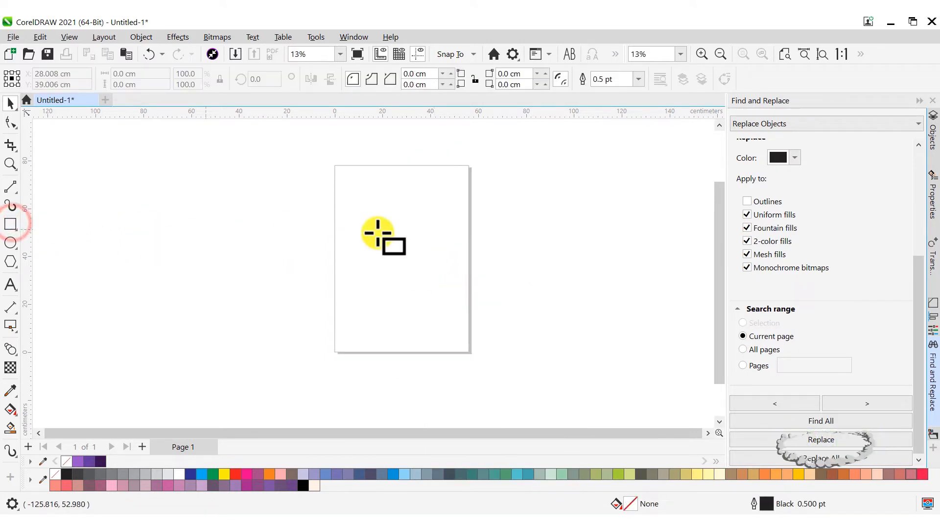
pyautogui.moveTo(352, 194); pyautogui.dragTo(451, 338)
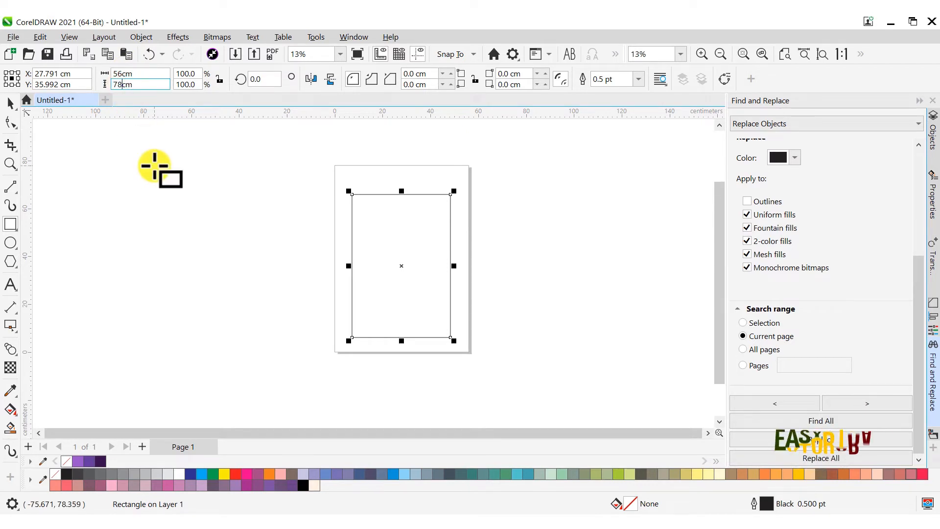
pyautogui.press('Return')
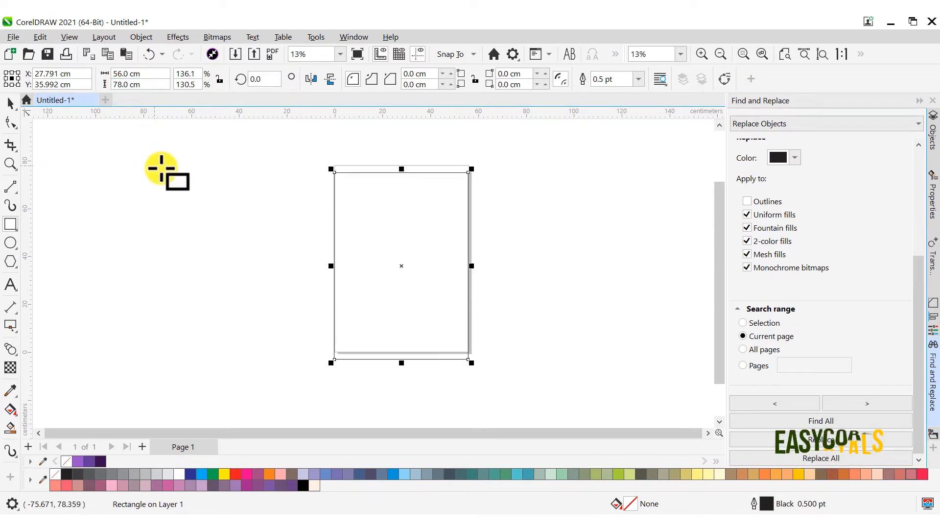
pyautogui.click(933, 318)
pyautogui.click(755, 139)
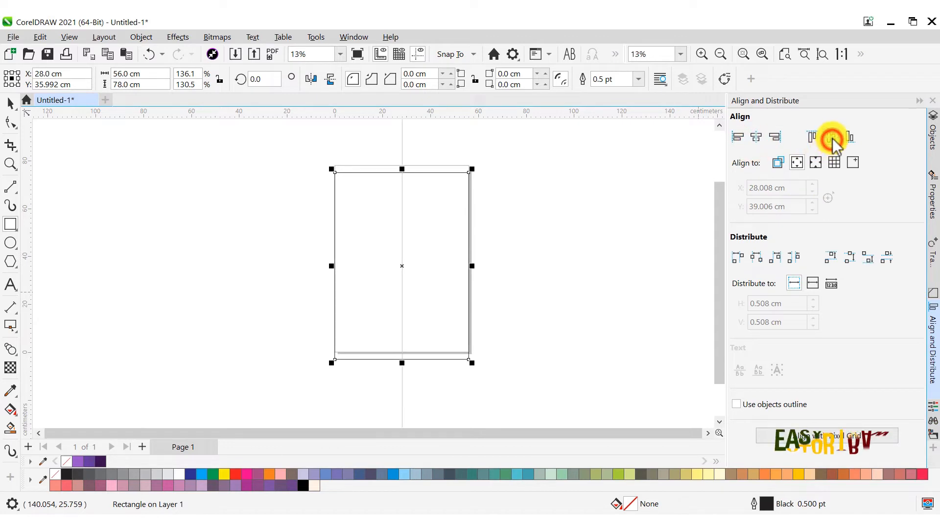
pyautogui.click(831, 137)
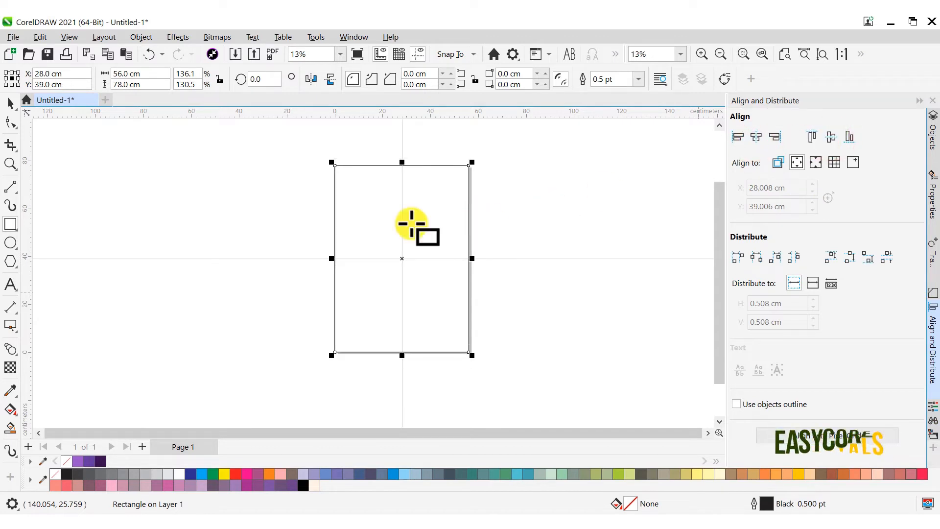
# Convert the page-sized rectangle into an empty PowerClip frame.
pyautogui.rightClick(382, 198)
pyautogui.moveTo(497, 146)
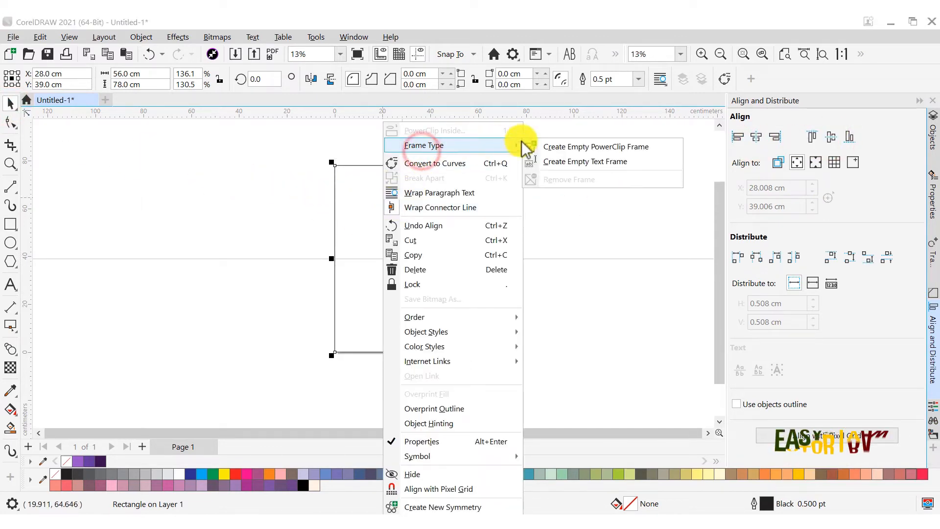
pyautogui.click(570, 150)
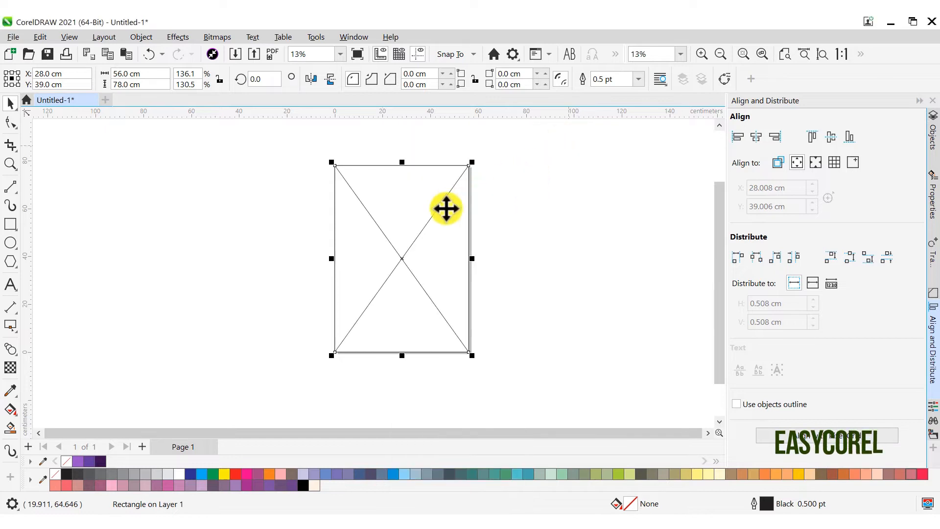
# Edit the PowerClip frame's contents and paste the cut chevron pattern group inside it.
pyautogui.rightClick(410, 254)
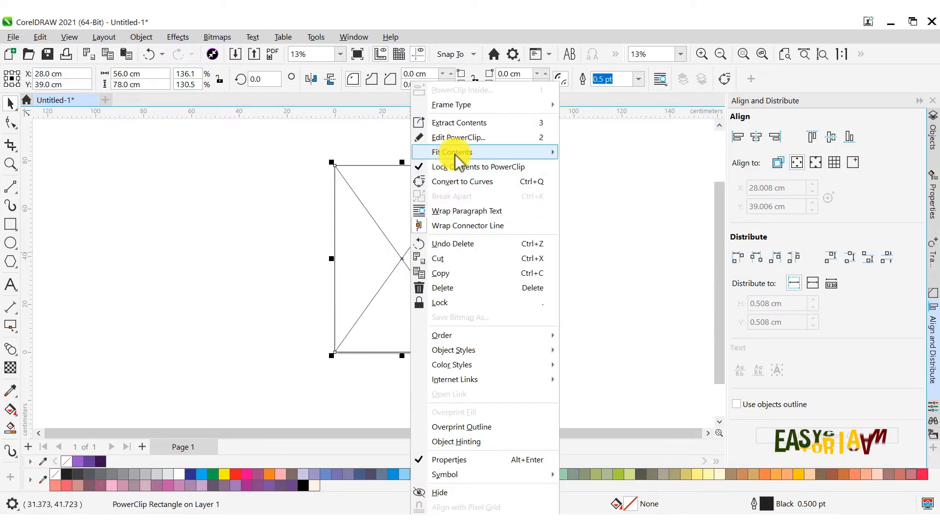
pyautogui.click(457, 139)
pyautogui.rightClick(431, 226)
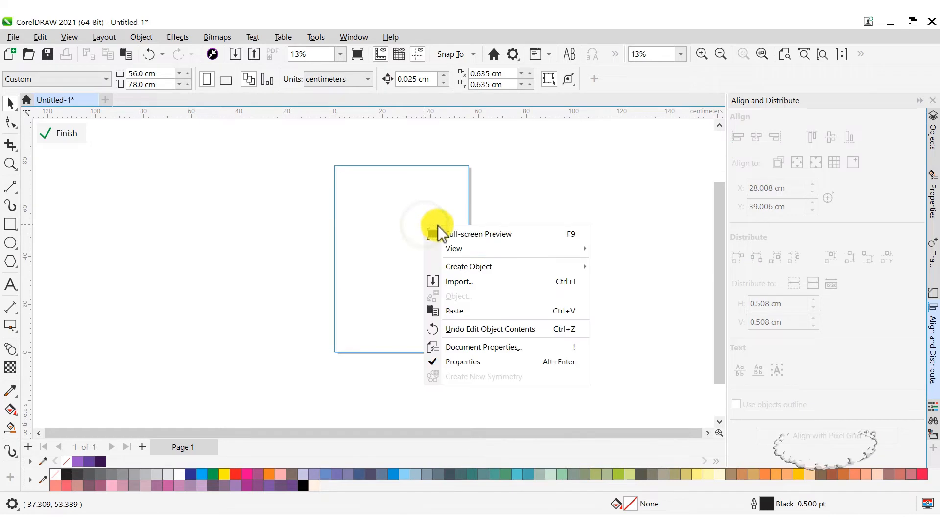
pyautogui.click(465, 313)
pyautogui.scroll(1, 495, 220)
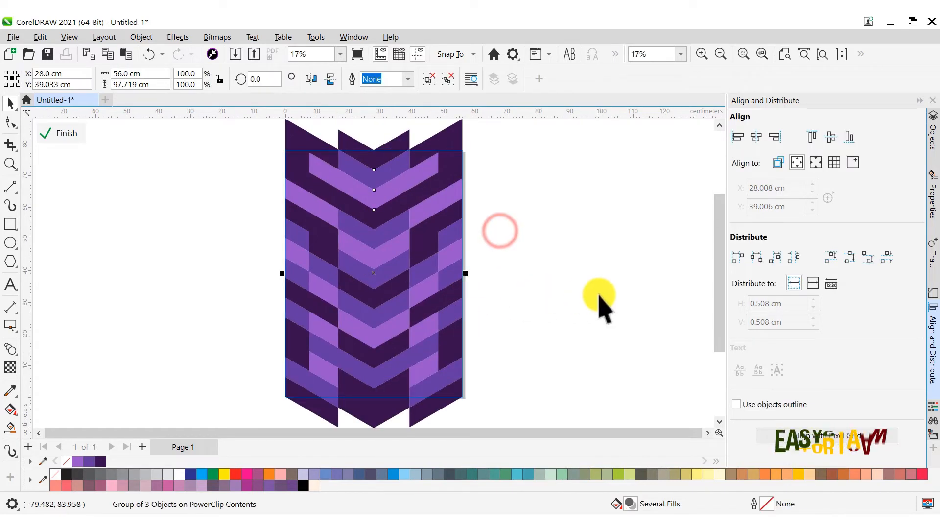
# Create color styles from both the fills and outlines of the pattern group, grouped into one harmony.
pyautogui.click(933, 434)
pyautogui.moveTo(397, 224); pyautogui.dragTo(765, 193)
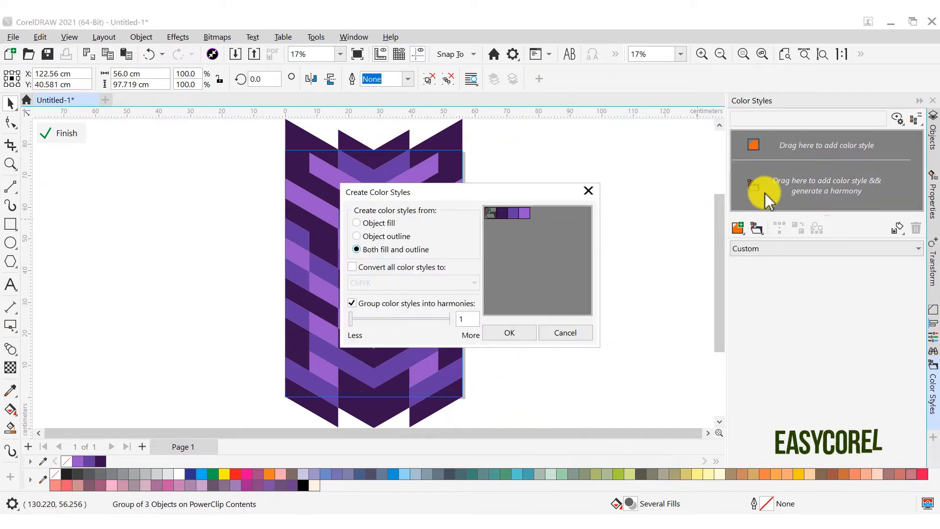
pyautogui.click(496, 335)
# Select the whole harmony and shift its hues from purple to blue, with the lightest color at about RGB 52, 38, 179.
pyautogui.click(735, 174)
pyautogui.scroll(-1, 931, 338)
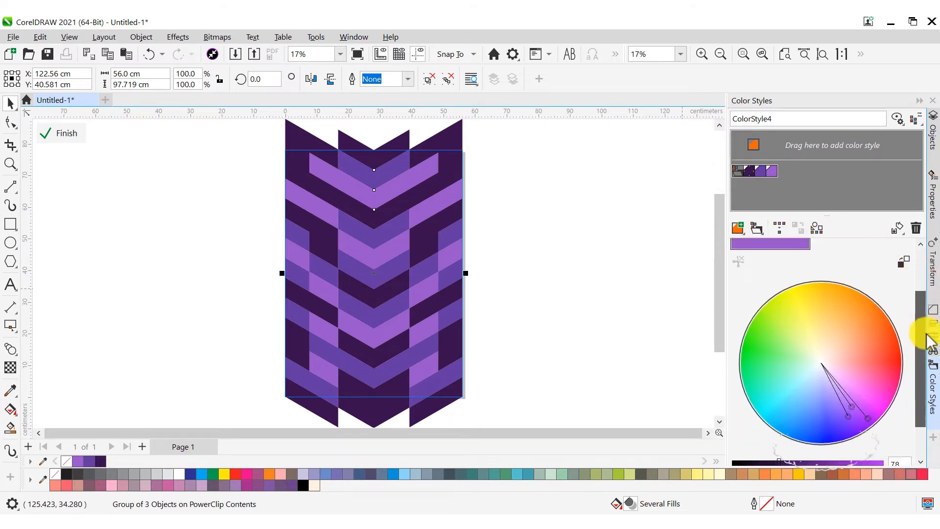
pyautogui.moveTo(927, 334); pyautogui.dragTo(930, 360)
pyautogui.moveTo(863, 369); pyautogui.dragTo(839, 417)
pyautogui.moveTo(825, 385)
pyautogui.mouseDown()
pyautogui.moveTo(825, 372)
pyautogui.moveTo(823, 396)
pyautogui.moveTo(822, 376)
pyautogui.moveTo(814, 383)
pyautogui.moveTo(825, 386)
pyautogui.mouseUp()
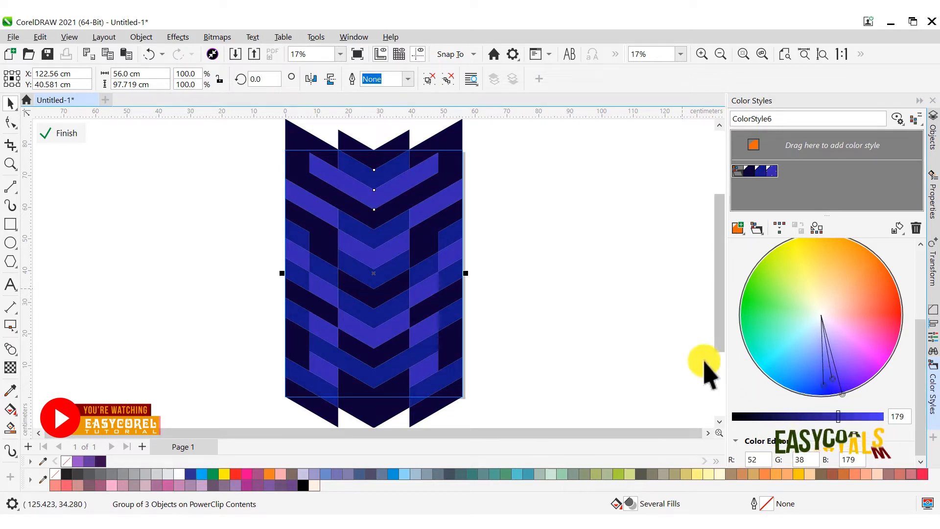
# Collapse the color styles docker, finish editing the PowerClip, and deselect the frame.
pyautogui.click(677, 351)
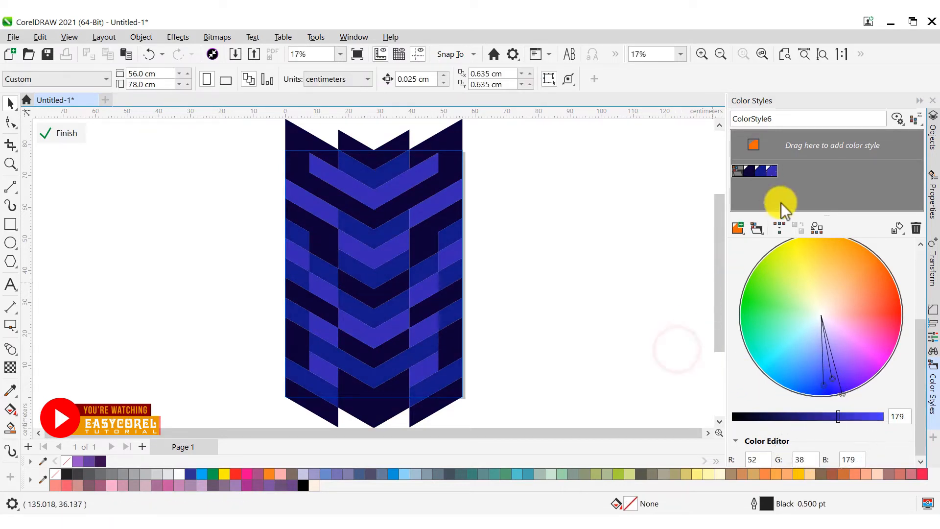
pyautogui.click(920, 102)
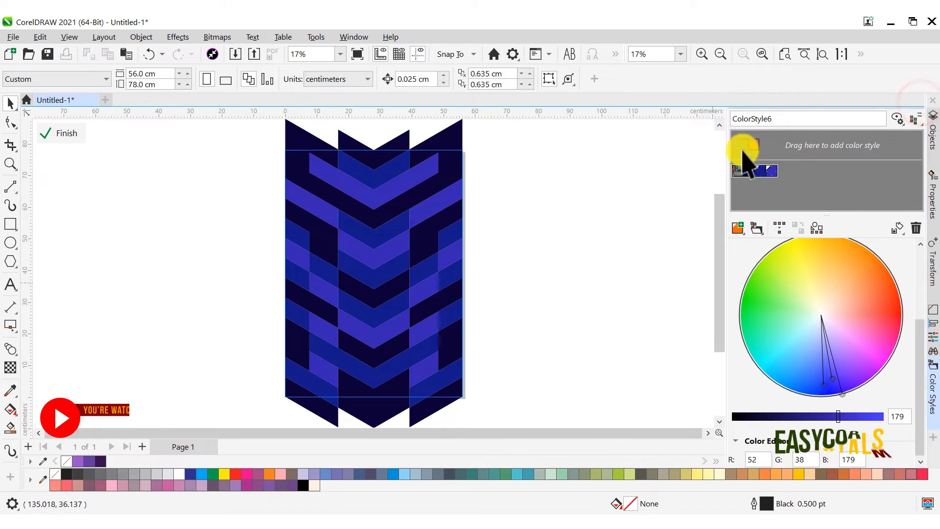
pyautogui.click(65, 136)
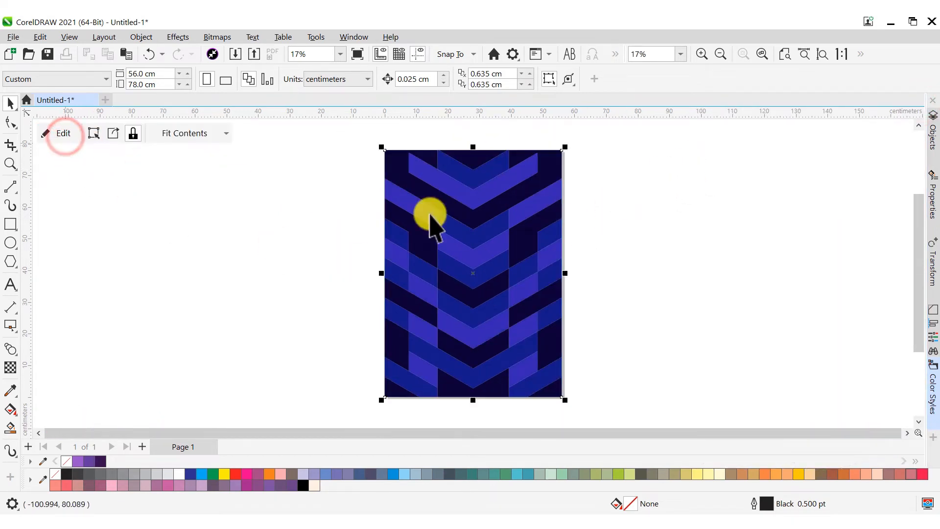
pyautogui.click(616, 247)
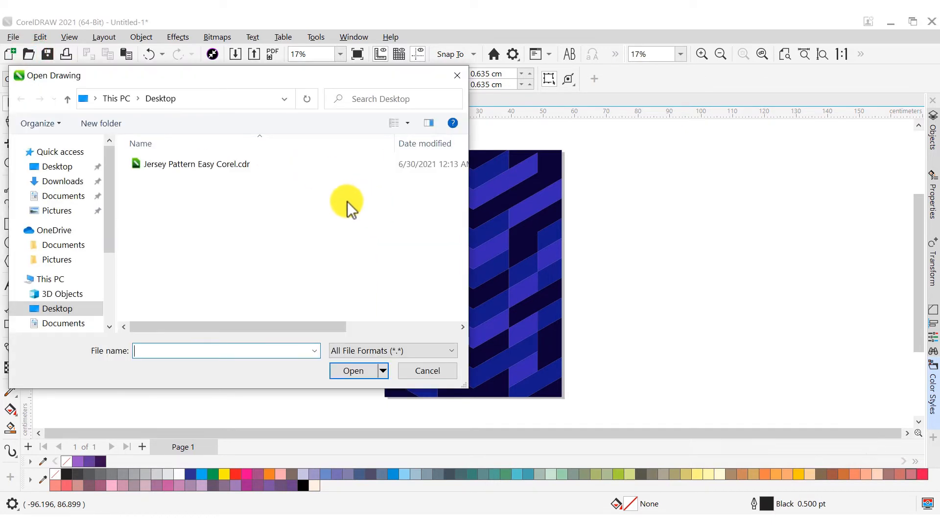
# Open Jersey Pattern Easy Corel.cdr and copy the size L front, back and short sleeve outlines.
pyautogui.click(222, 165)
pyautogui.click(353, 391)
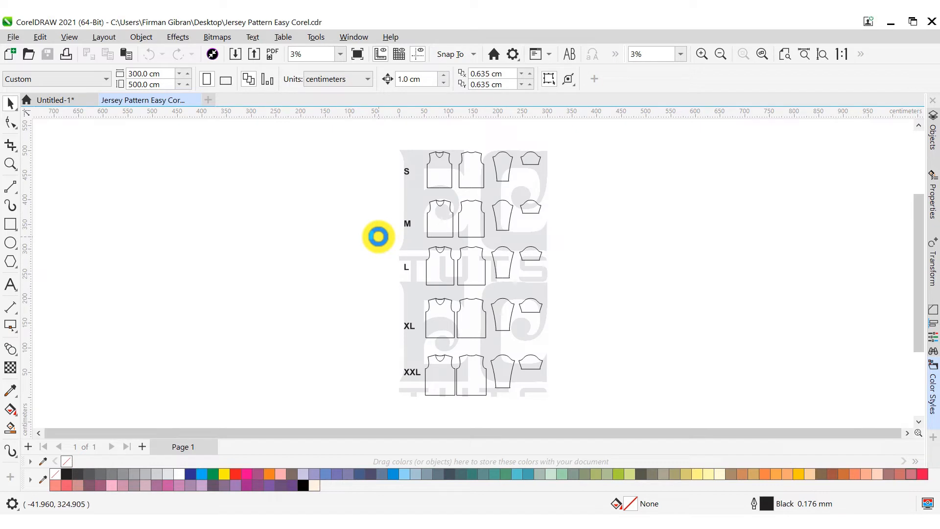
pyautogui.scroll(3, 451, 269)
pyautogui.click(442, 269)
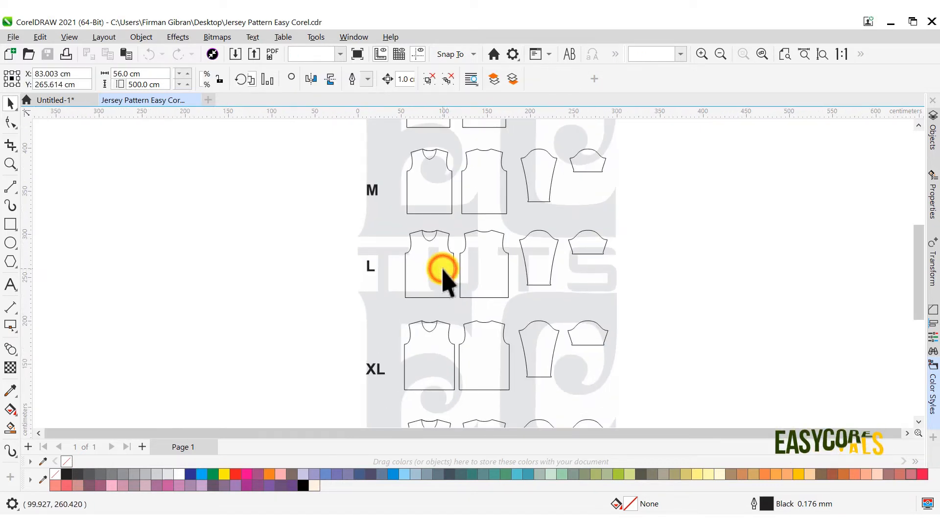
pyautogui.keyDown('shift'); pyautogui.click(486, 263); pyautogui.keyUp('shift')
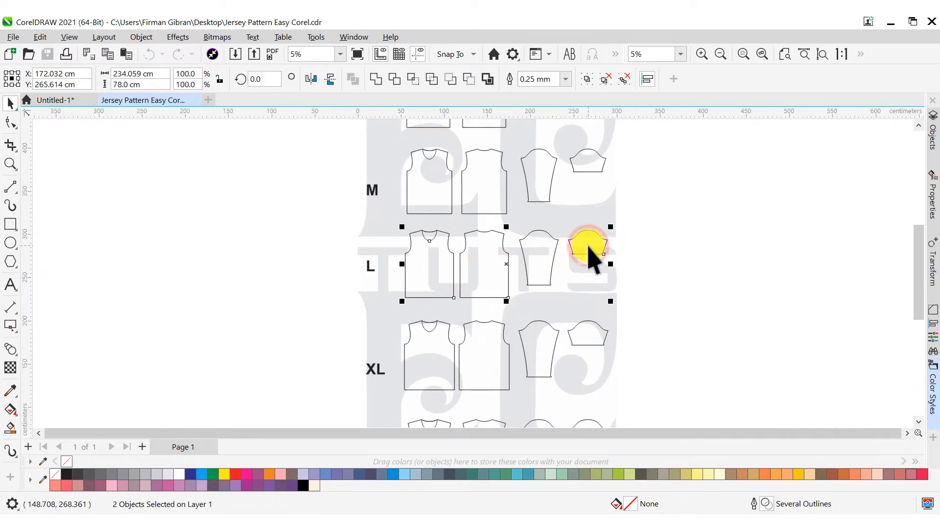
pyautogui.rightClick(590, 247)
pyautogui.click(619, 282)
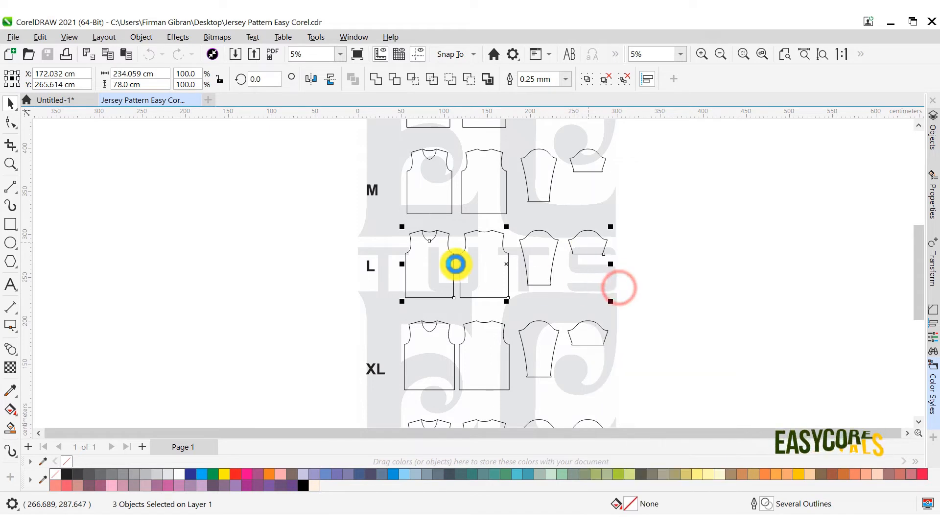
# Switch back to the Untitled-1 document and paste the copied jersey outlines beside the chevron pattern.
pyautogui.click(57, 100)
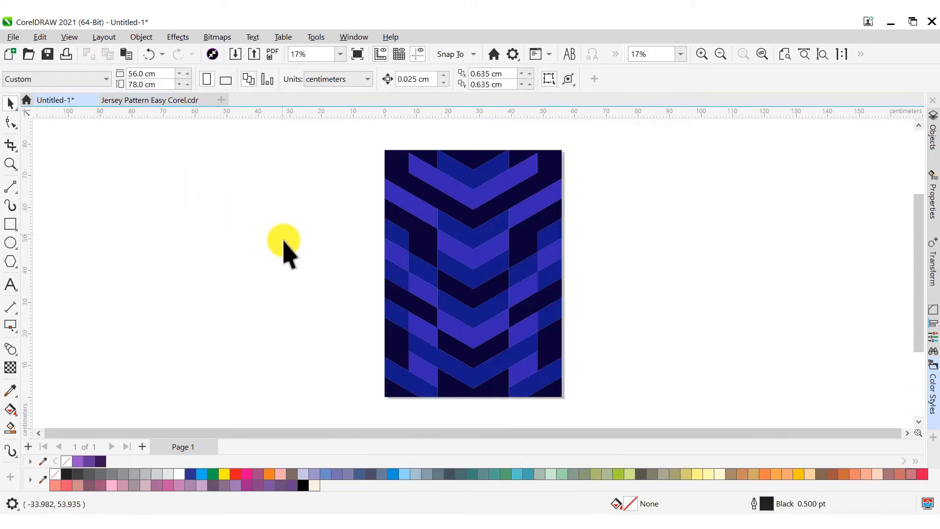
pyautogui.scroll(-3, 304, 250)
pyautogui.rightClick(474, 218)
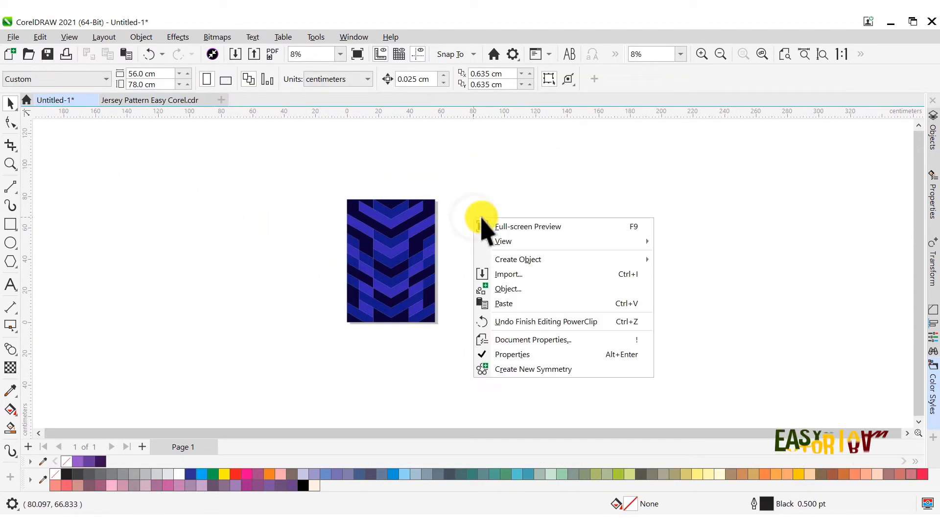
pyautogui.click(518, 304)
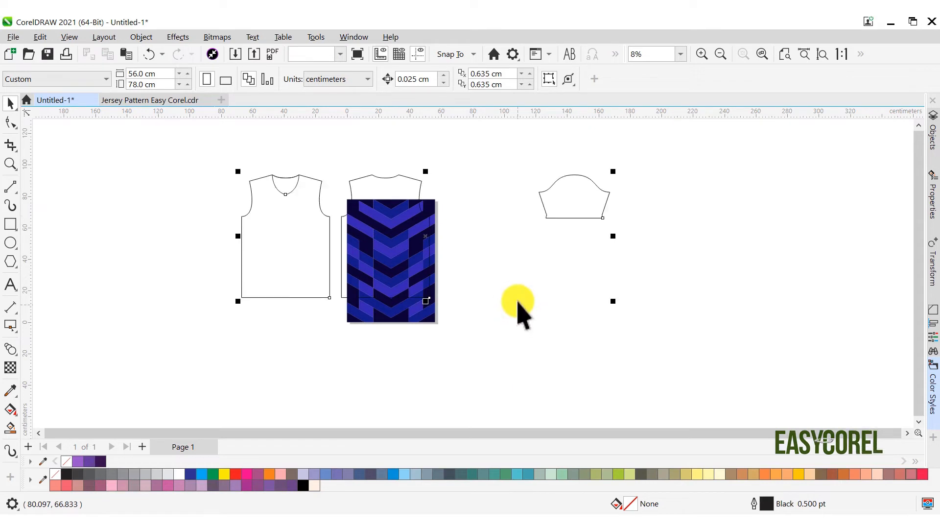
# Autofit the page around the pasted jersey outlines and the chevron frame with a 0.0 cm margin.
pyautogui.click(505, 267)
pyautogui.click(569, 78)
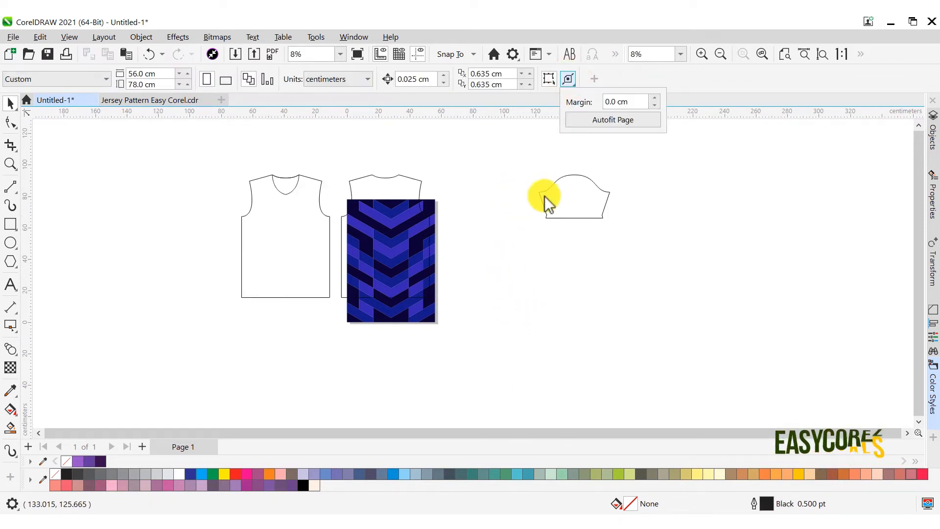
pyautogui.click(587, 120)
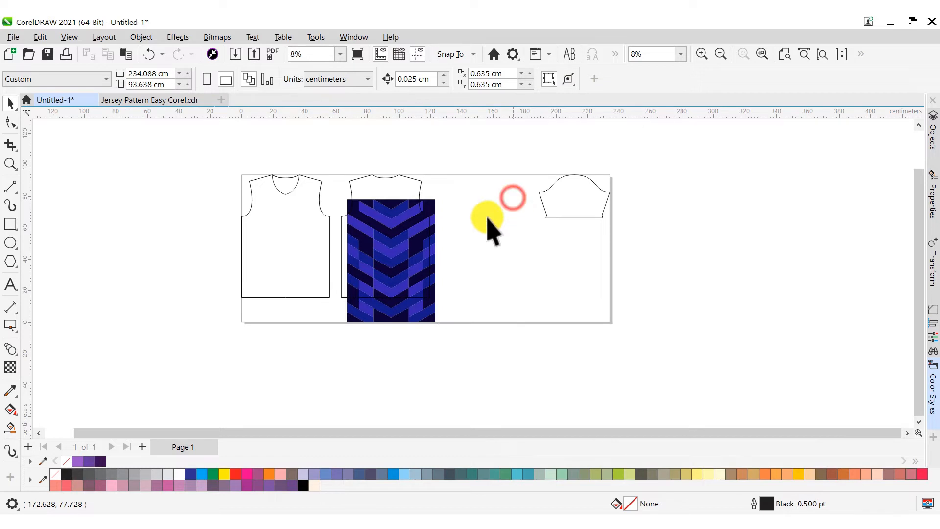
# Move the chevron frame over to the empty space between back and sleeve, and ungroup the front jersey outline.
pyautogui.click(429, 207)
pyautogui.moveTo(492, 186)
pyautogui.mouseDown()
pyautogui.moveTo(506, 195)
pyautogui.moveTo(495, 195)
pyautogui.mouseUp()
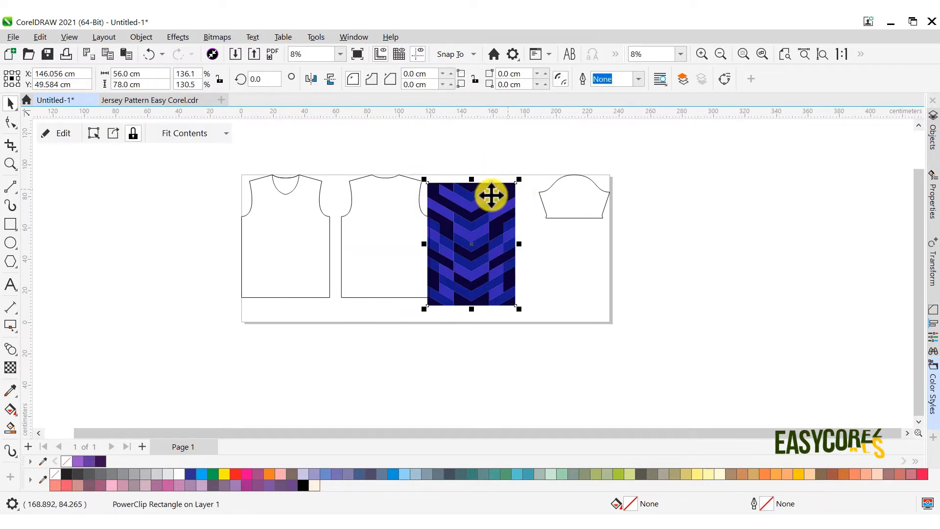
pyautogui.scroll(1, 495, 195)
pyautogui.click(279, 230)
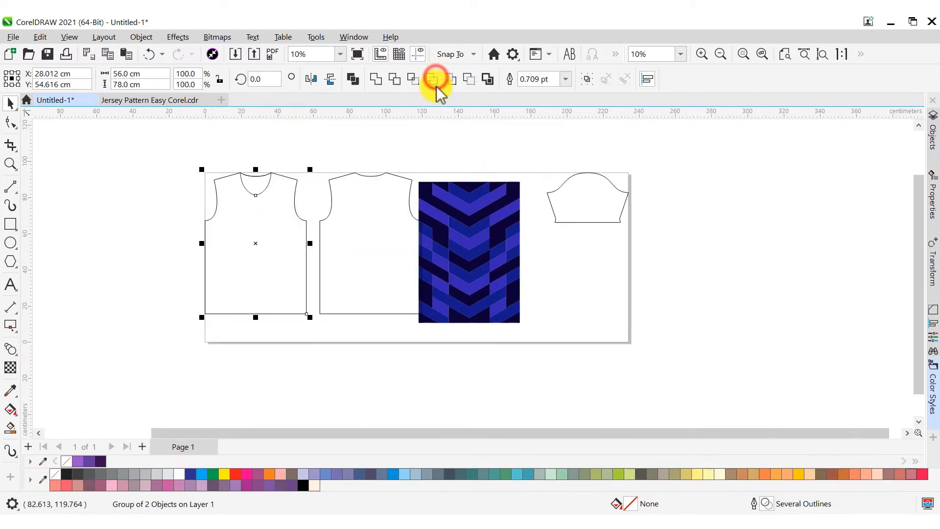
pyautogui.click(435, 79)
# Align the chevron frame to the front jersey outline, centred both horizontally and vertically.
pyautogui.click(474, 214)
pyautogui.keyDown('shift'); pyautogui.click(278, 246); pyautogui.keyUp('shift')
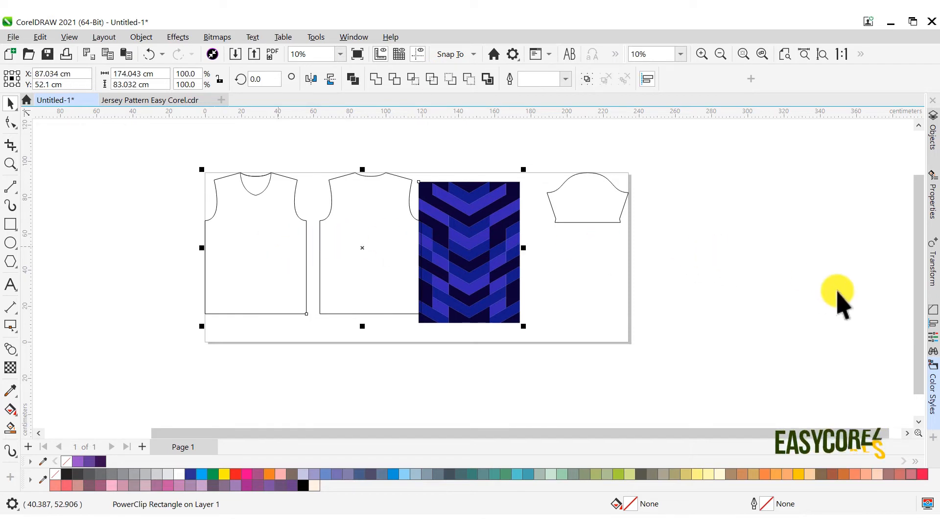
pyautogui.click(932, 322)
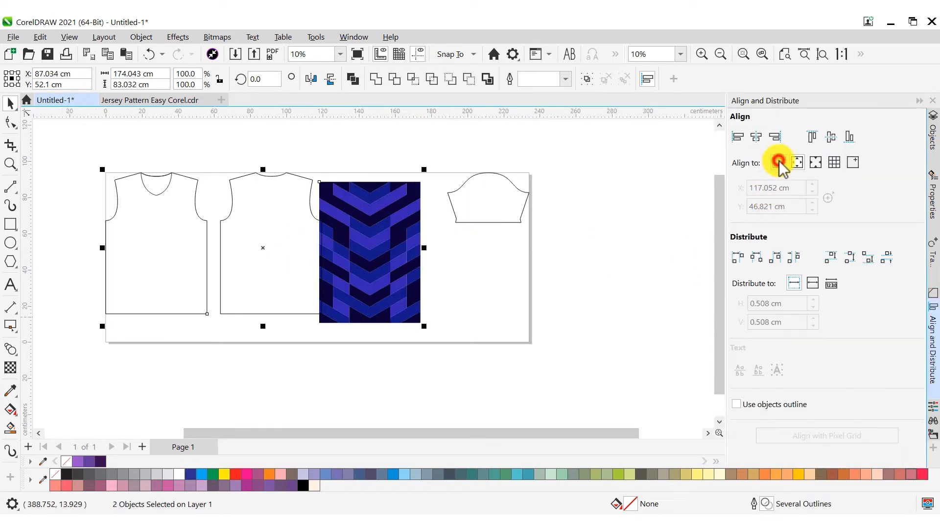
pyautogui.click(752, 139)
pyautogui.click(831, 137)
pyautogui.click(410, 252)
# PowerClip the chevron frame inside the front jersey outline and fill the neckline curve with white.
pyautogui.scroll(1, 212, 185)
pyautogui.click(214, 186)
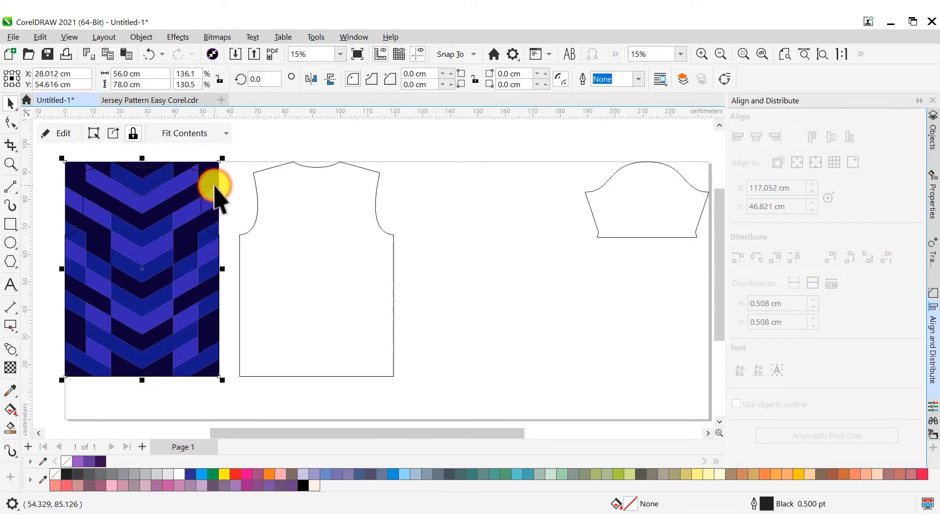
pyautogui.rightClick(214, 185)
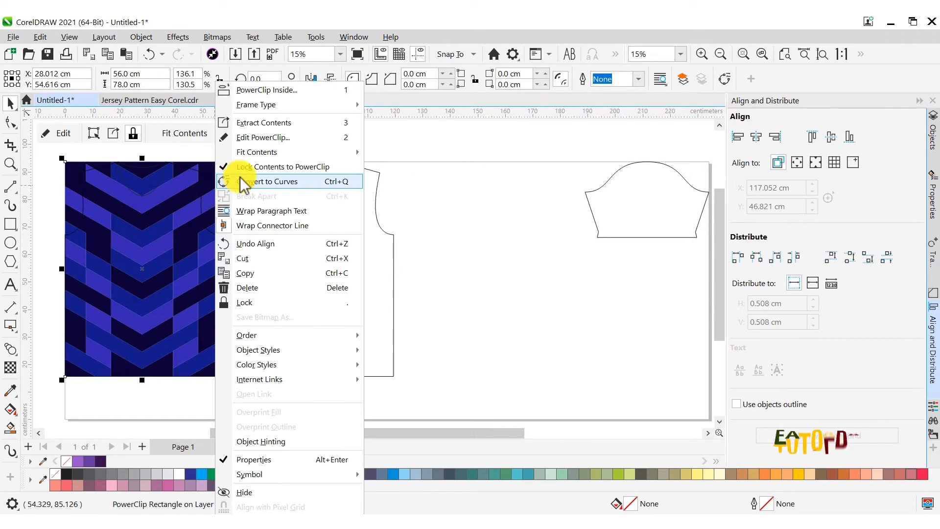
pyautogui.click(253, 89)
pyautogui.click(166, 219)
pyautogui.click(142, 187)
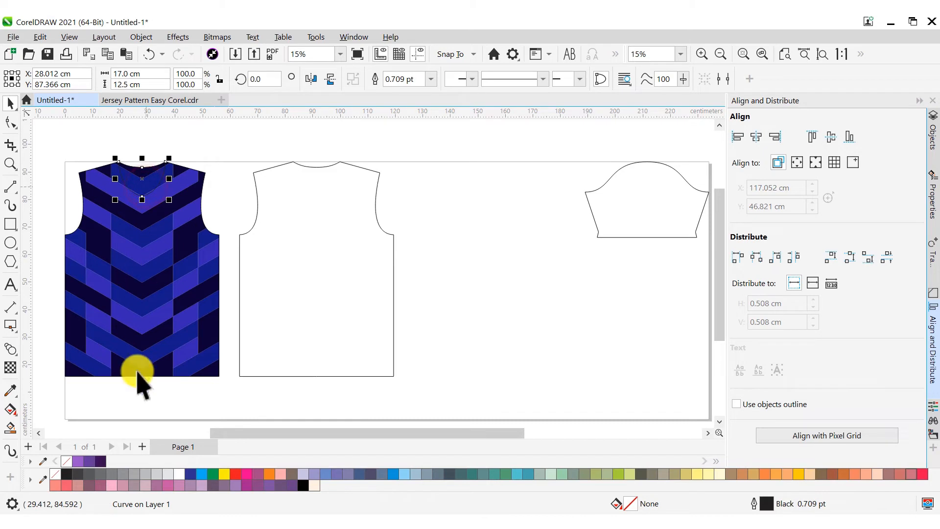
pyautogui.click(180, 473)
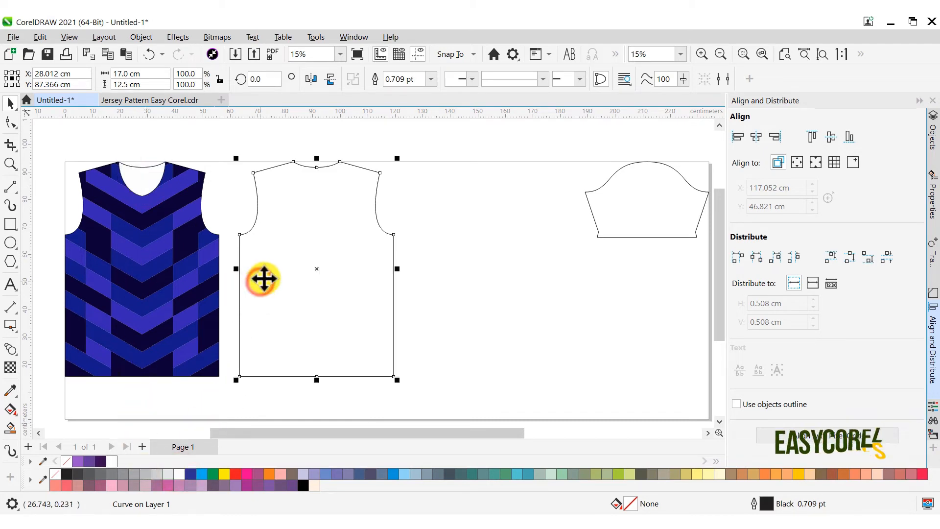
# Delete the empty back outline and place a copy of the chevron-filled front body there as the back piece.
pyautogui.rightClick(280, 274)
pyautogui.click(295, 269)
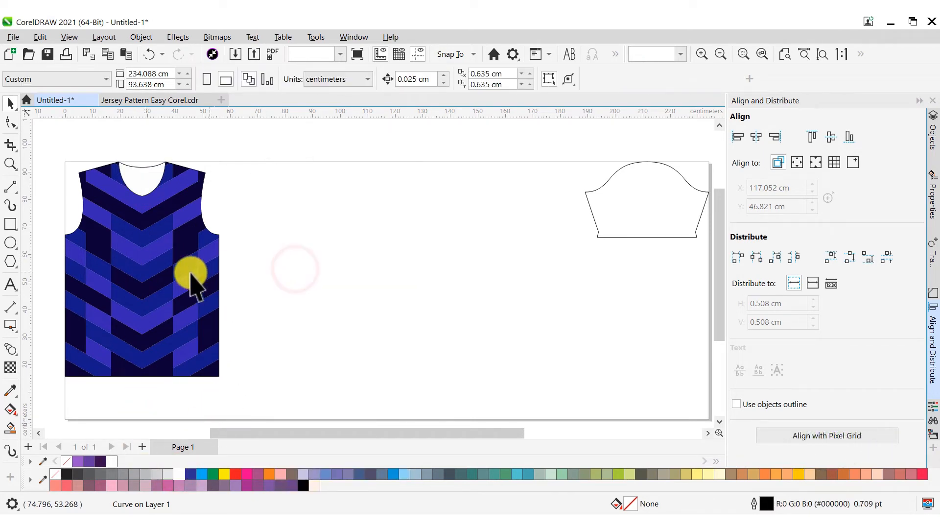
pyautogui.click(192, 287)
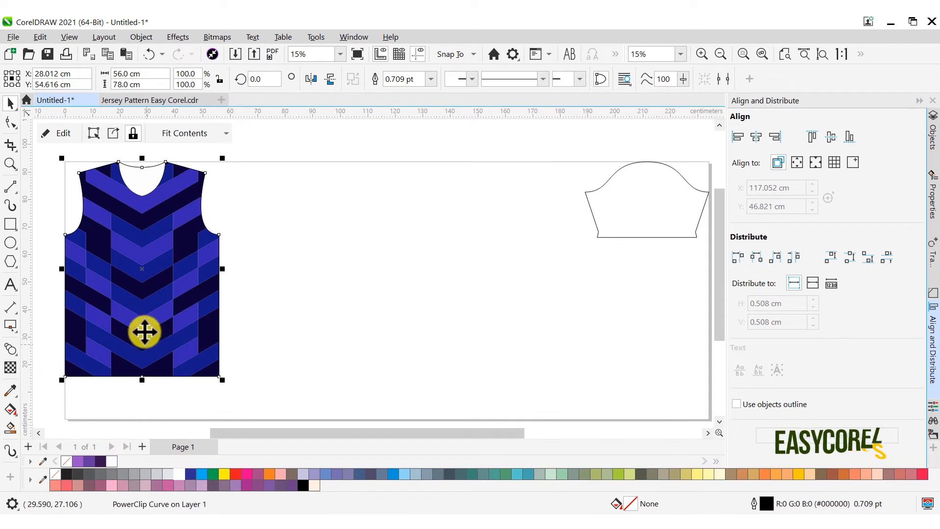
pyautogui.moveTo(116, 262); pyautogui.dragTo(294, 258)
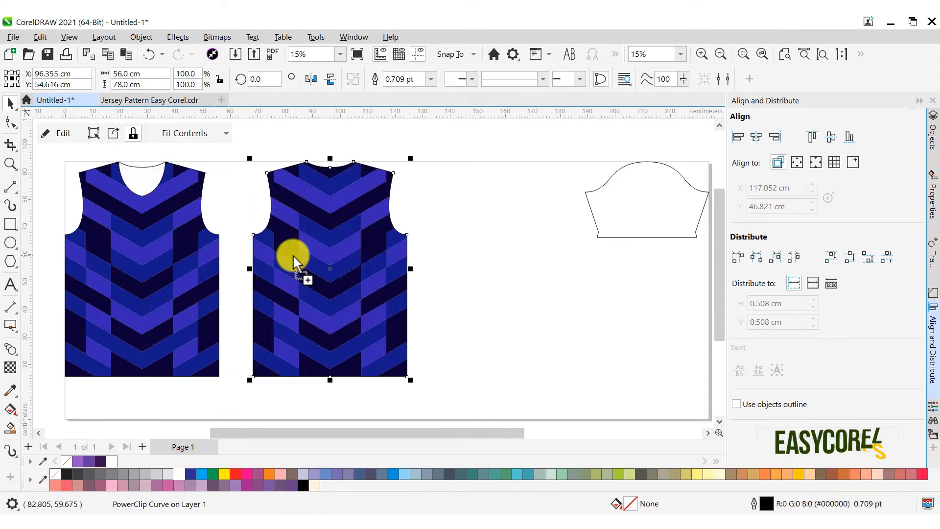
# Move the sleeve outline beside the back piece and fill it with the pattern's darkest navy, sampled at RGB 10, 0, 54.
pyautogui.scroll(-1, 287, 258)
pyautogui.moveTo(568, 220); pyautogui.dragTo(439, 223)
pyautogui.click(11, 390)
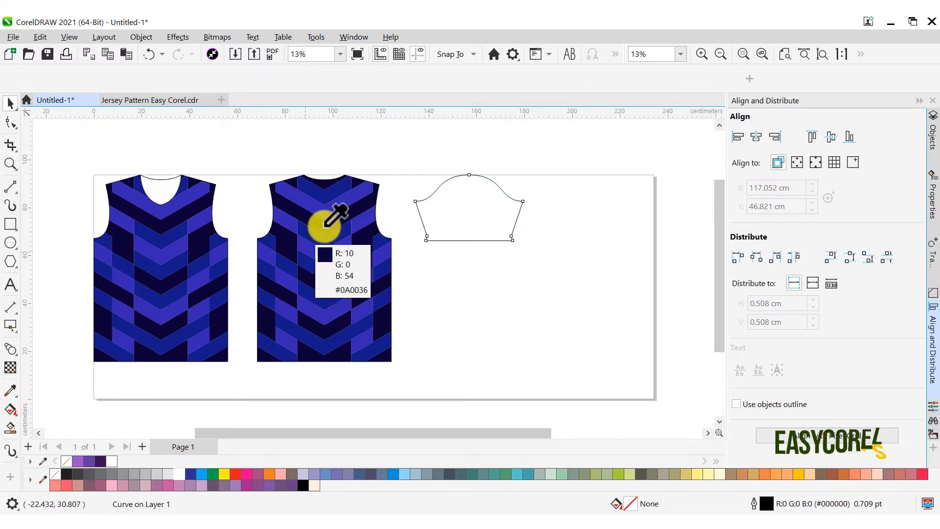
pyautogui.click(329, 218)
pyautogui.click(448, 217)
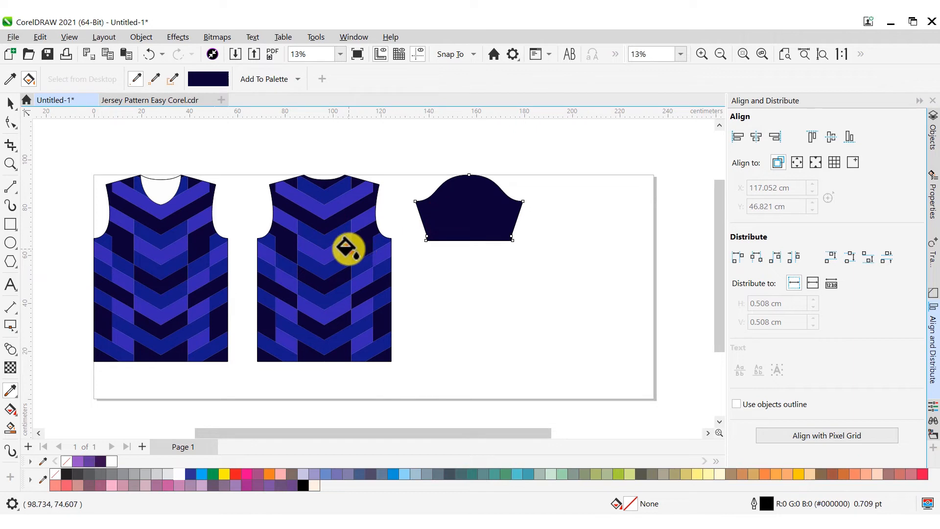
# Move the navy sleeve about 6.5 cm closer to the back piece.
pyautogui.click(10, 103)
pyautogui.click(447, 216)
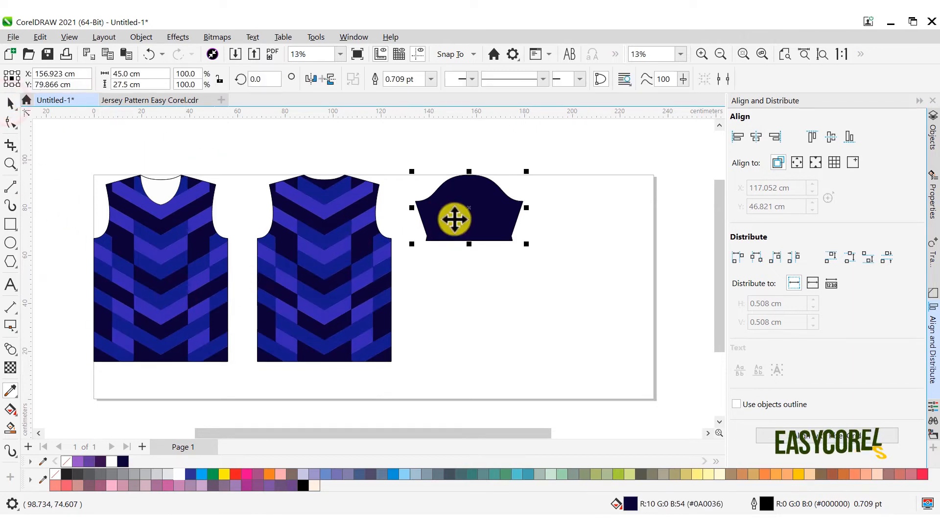
pyautogui.scroll(2, 477, 216)
pyautogui.moveTo(478, 216); pyautogui.dragTo(460, 226)
pyautogui.scroll(1, 460, 226)
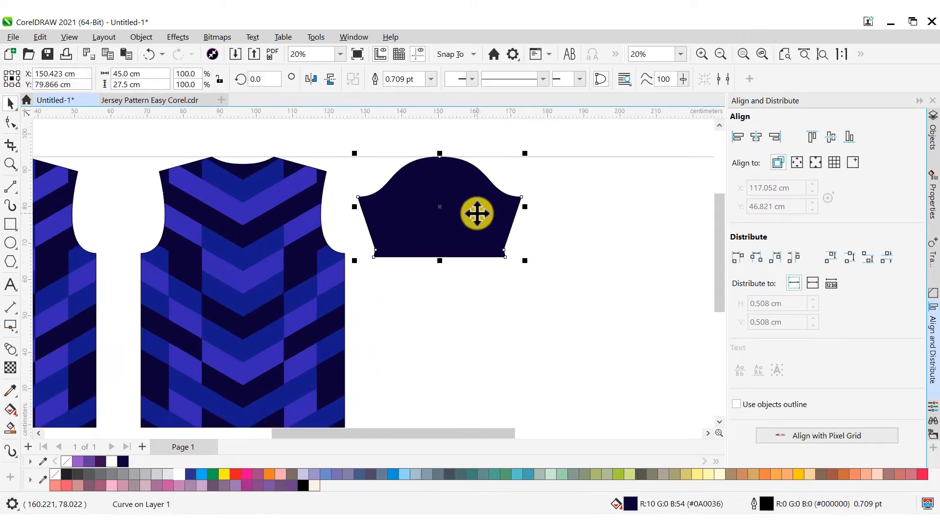
# Draw a 45 cm wide rectangle over the lower part of the sleeve and reduce it to a cuff band about 5 cm high.
pyautogui.click(10, 224)
pyautogui.moveTo(356, 194); pyautogui.dragTo(509, 260)
pyautogui.moveTo(509, 227); pyautogui.dragTo(525, 198)
pyautogui.scroll(1, 490, 206)
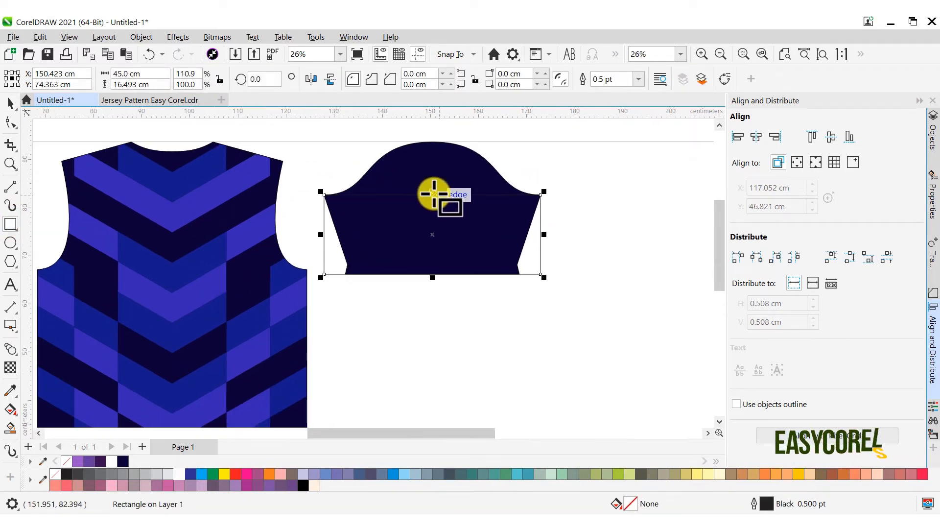
pyautogui.moveTo(432, 193); pyautogui.dragTo(429, 249)
# Give the cuff band a uniform fill based on Gold, deepened to RGB 196, 135, 12, and remove its outline.
pyautogui.doubleClick(630, 504)
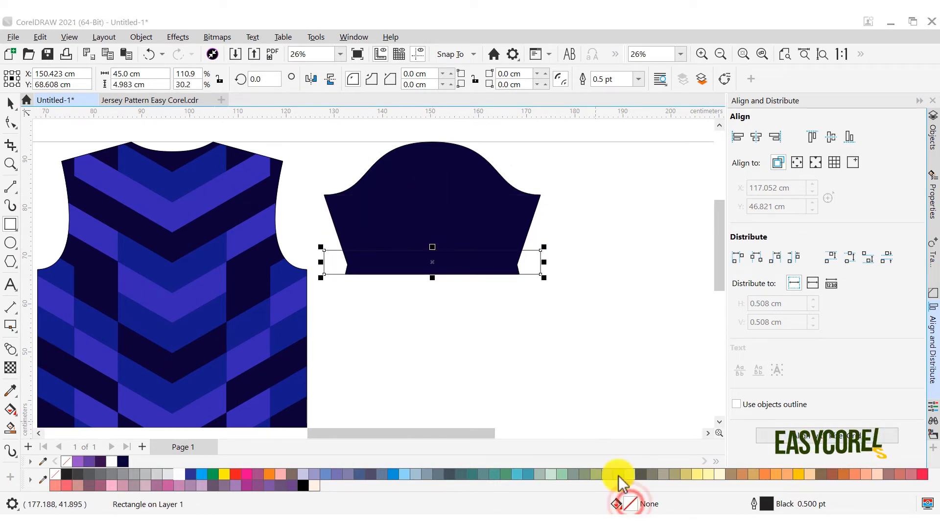
pyautogui.click(299, 101)
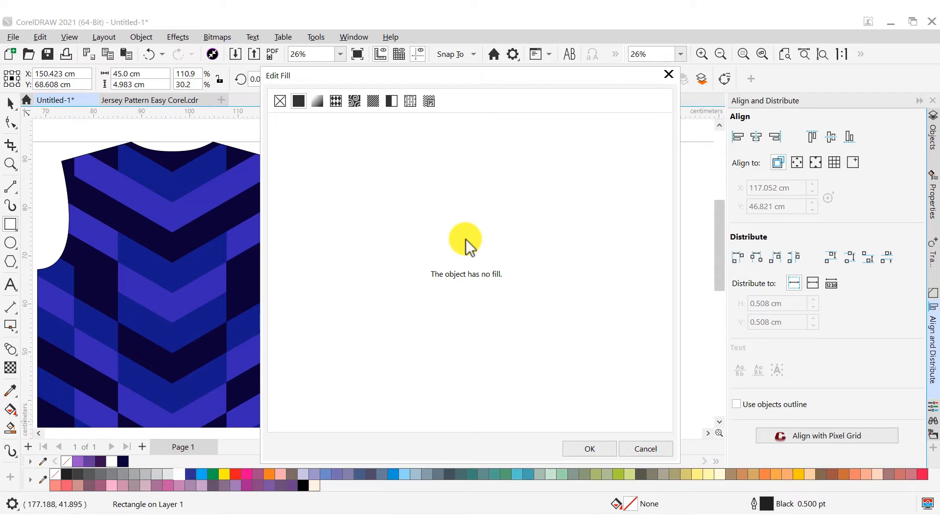
pyautogui.click(489, 197)
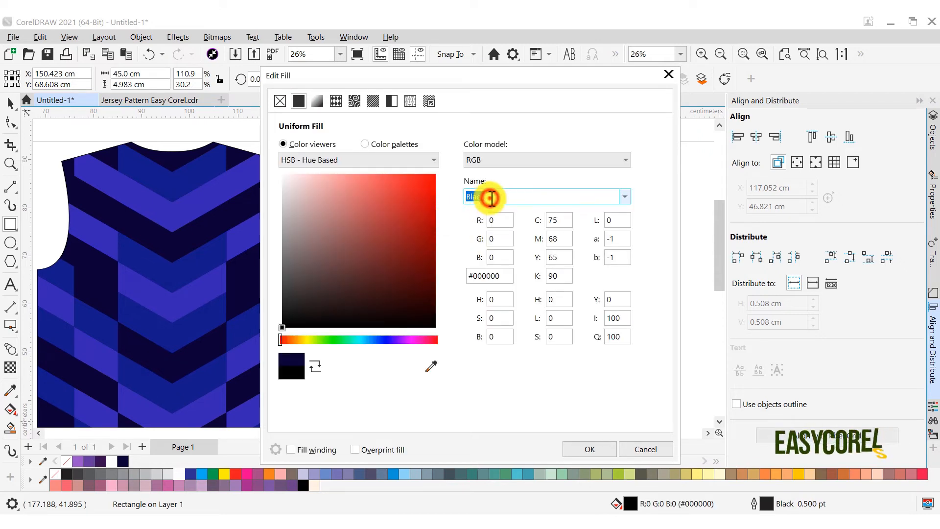
pyautogui.write('G')
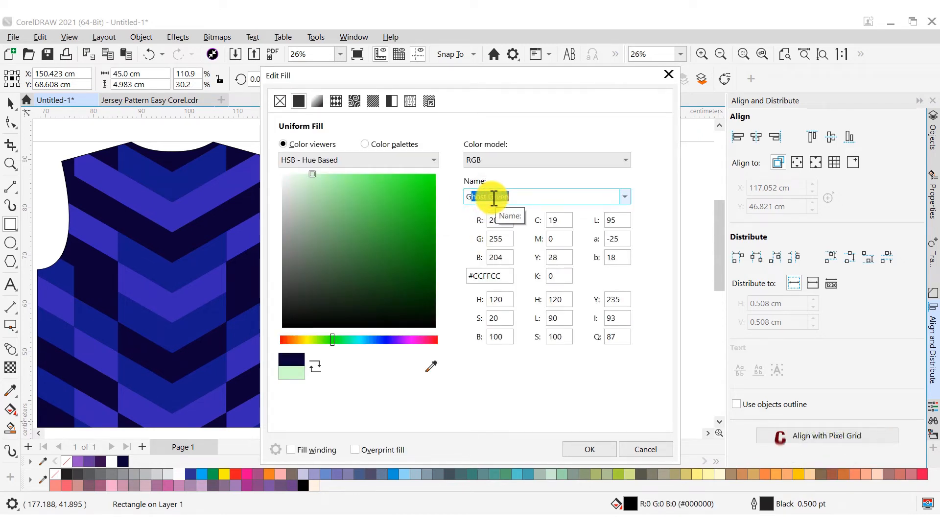
pyautogui.write('old')
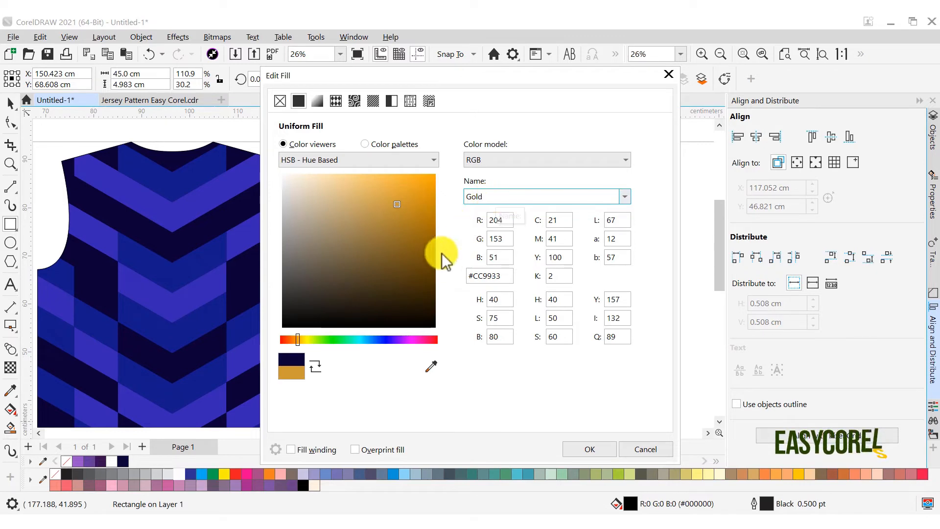
pyautogui.click(425, 209)
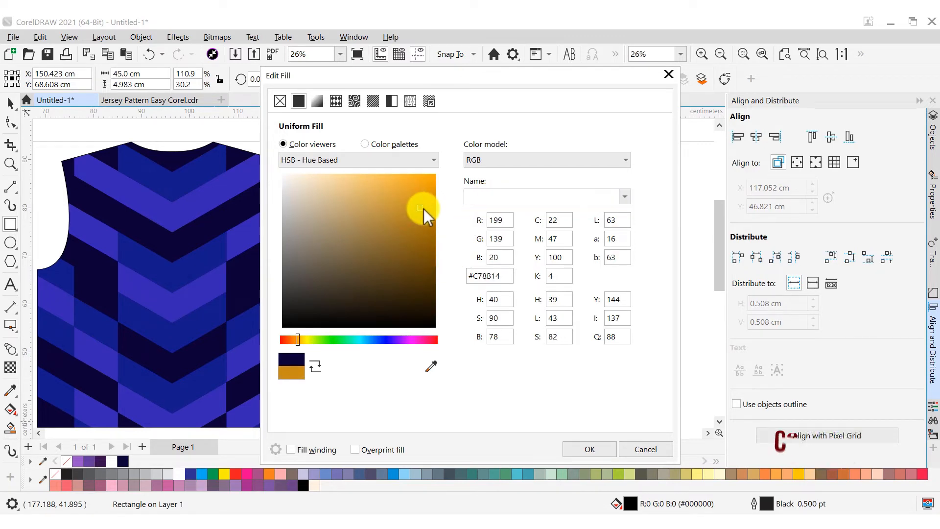
pyautogui.moveTo(473, 77); pyautogui.dragTo(679, 59)
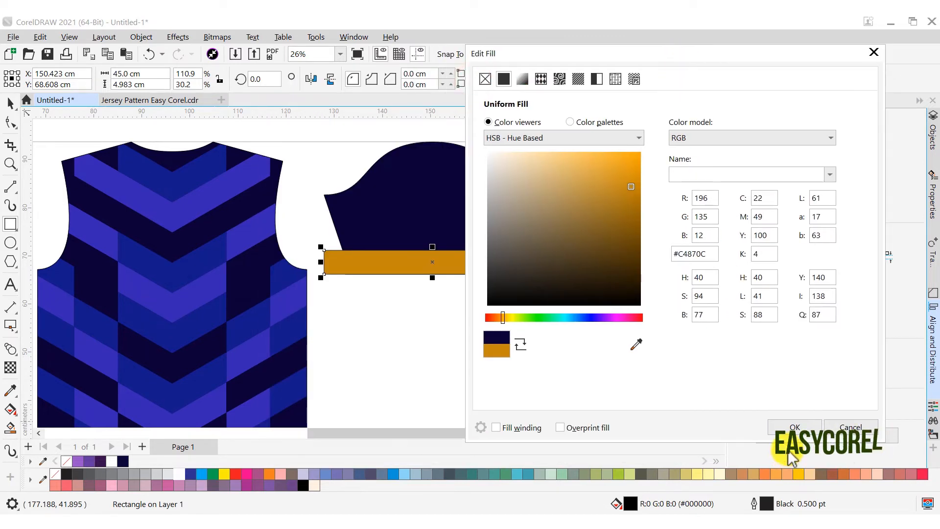
pyautogui.click(791, 429)
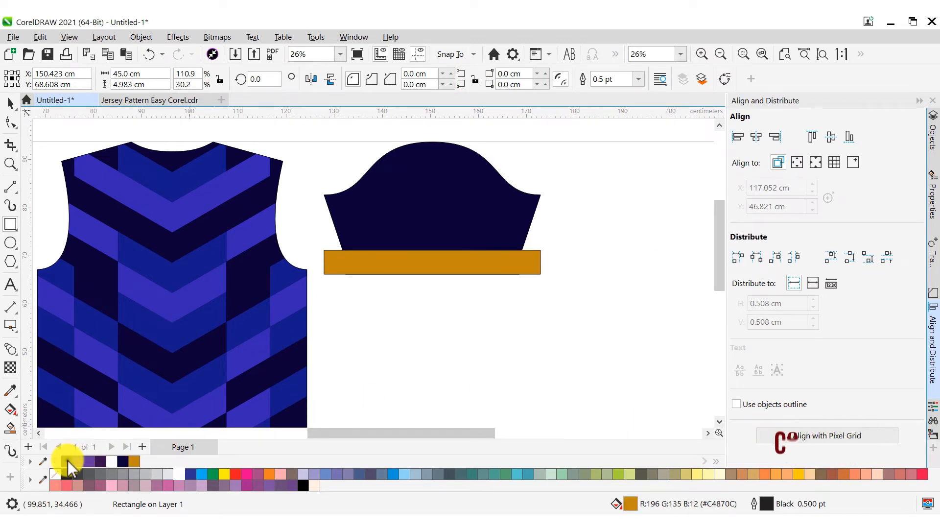
pyautogui.rightClick(67, 460)
# PowerClip the gold cuff band inside the navy sleeve.
pyautogui.click(10, 104)
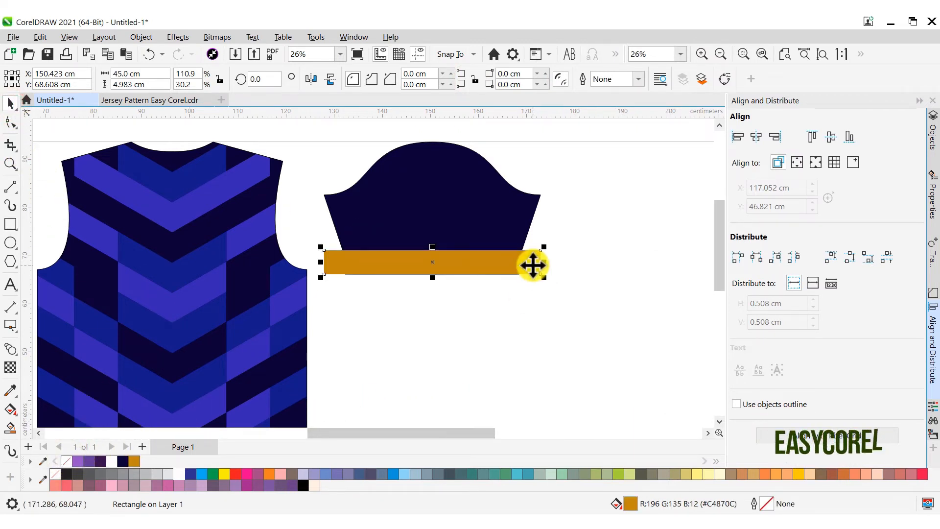
pyautogui.rightClick(533, 265)
pyautogui.click(586, 132)
pyautogui.click(465, 205)
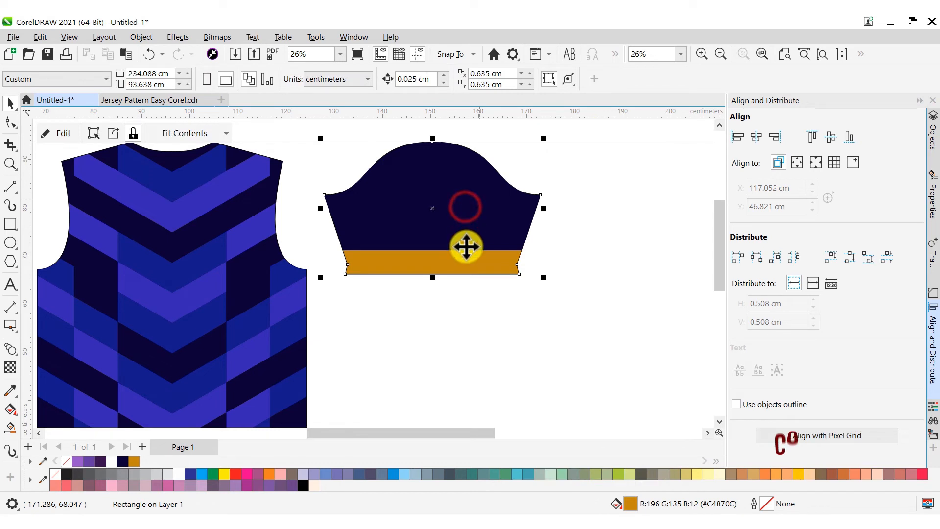
# Shift all jersey pieces to the right and place a copy of the sleeve on the outer side of the front piece.
pyautogui.scroll(-5, 487, 294)
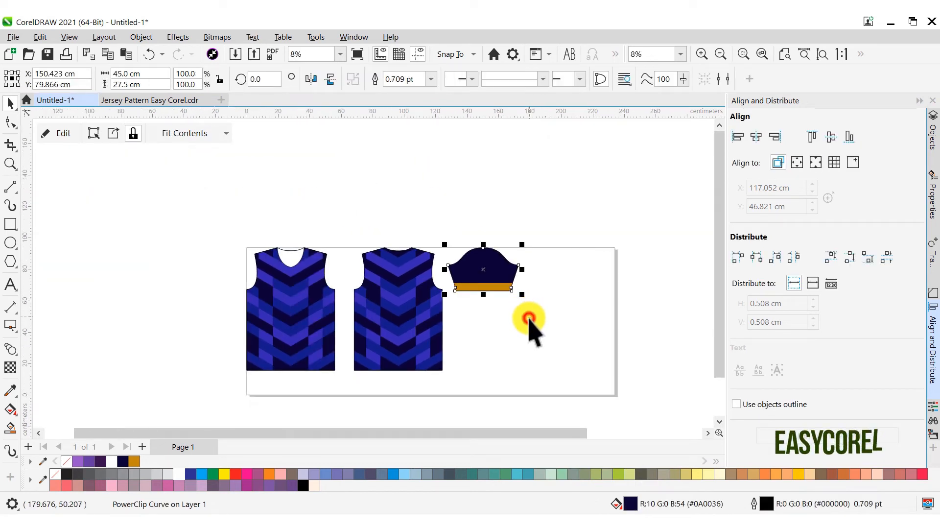
pyautogui.click(529, 318)
pyautogui.moveTo(231, 201); pyautogui.dragTo(544, 385)
pyautogui.moveTo(417, 338); pyautogui.dragTo(483, 338)
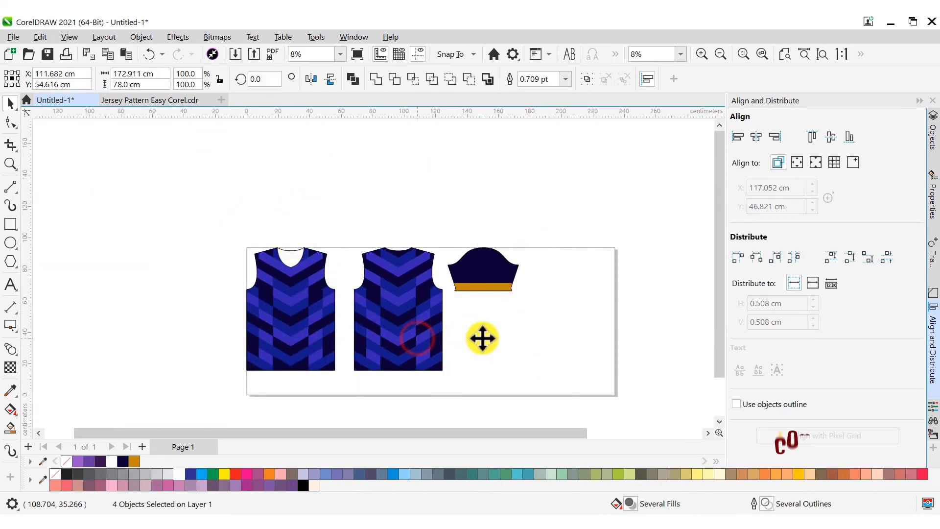
pyautogui.click(564, 195)
pyautogui.moveTo(562, 270); pyautogui.dragTo(287, 271)
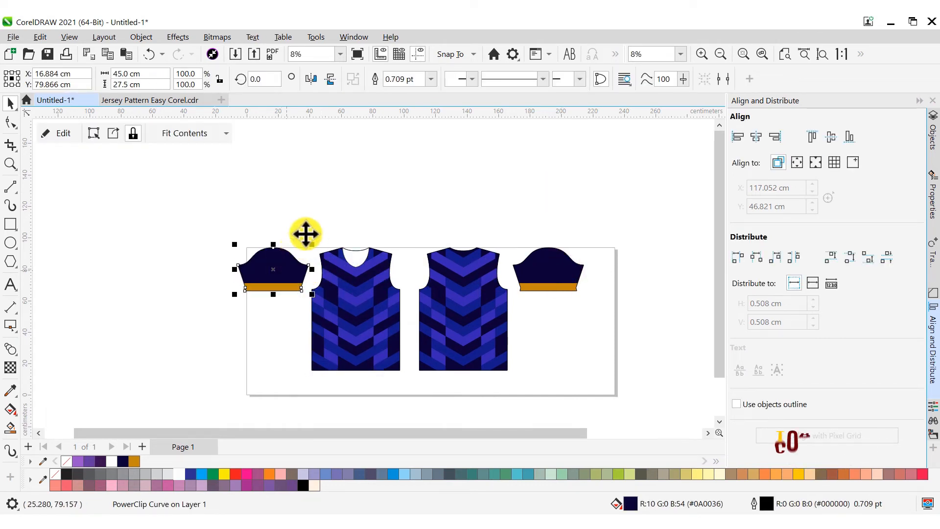
# Autofit the page again around the front, back and two sleeves.
pyautogui.click(317, 213)
pyautogui.scroll(1, 441, 350)
pyautogui.scroll(2, 393, 346)
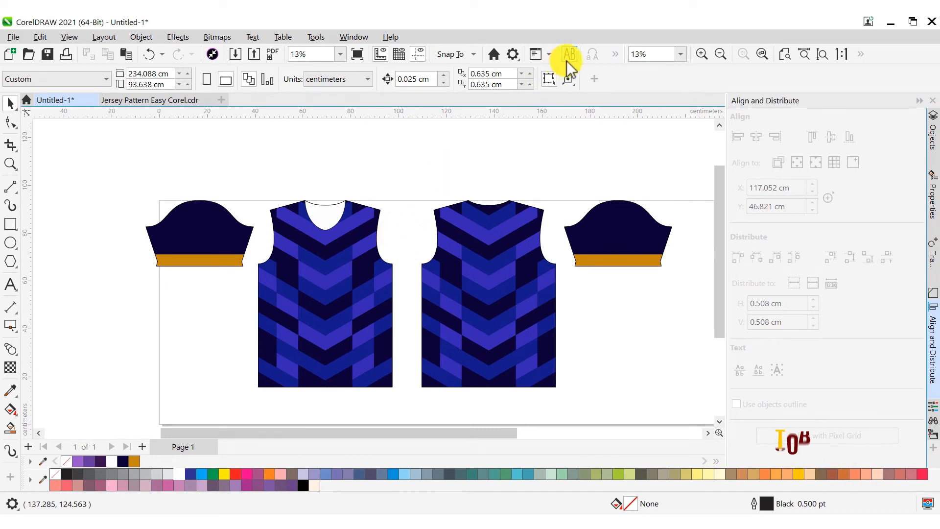
pyautogui.click(568, 78)
pyautogui.click(606, 120)
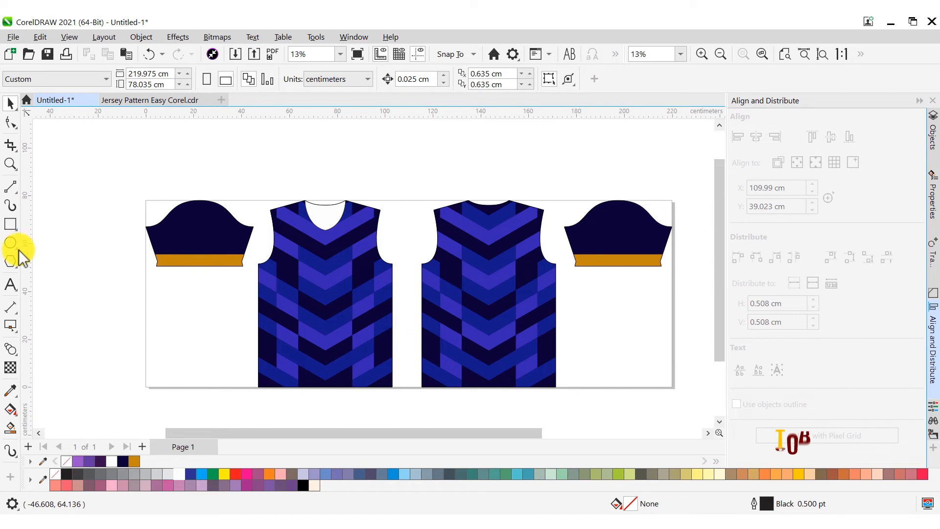
# Add the artistic text EASY COREL above the front piece in Legionary Condensed at 200 pt.
pyautogui.click(10, 283)
pyautogui.click(306, 172)
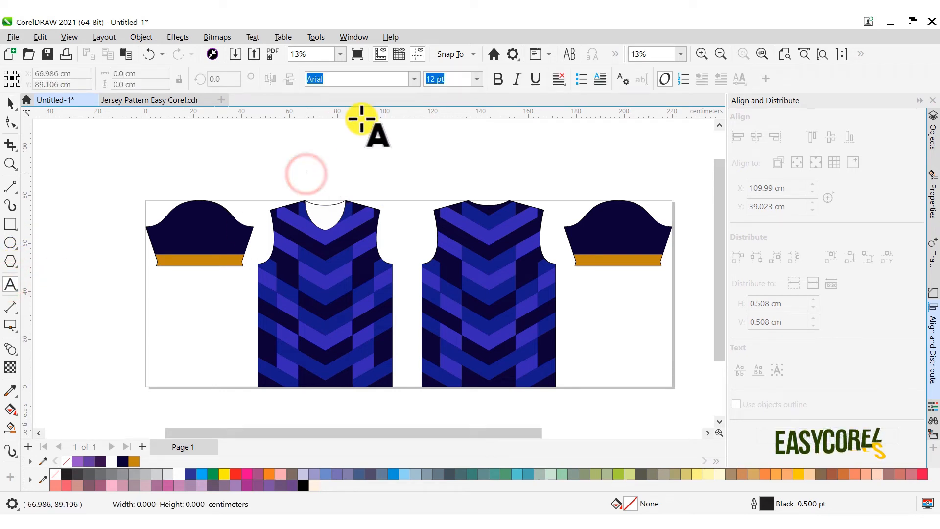
pyautogui.click(414, 79)
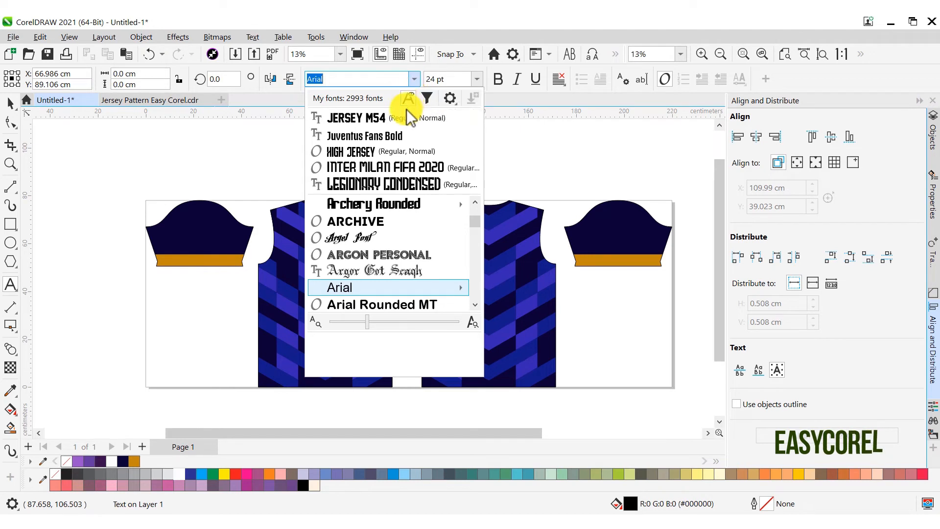
pyautogui.click(404, 185)
pyautogui.scroll(1, 343, 218)
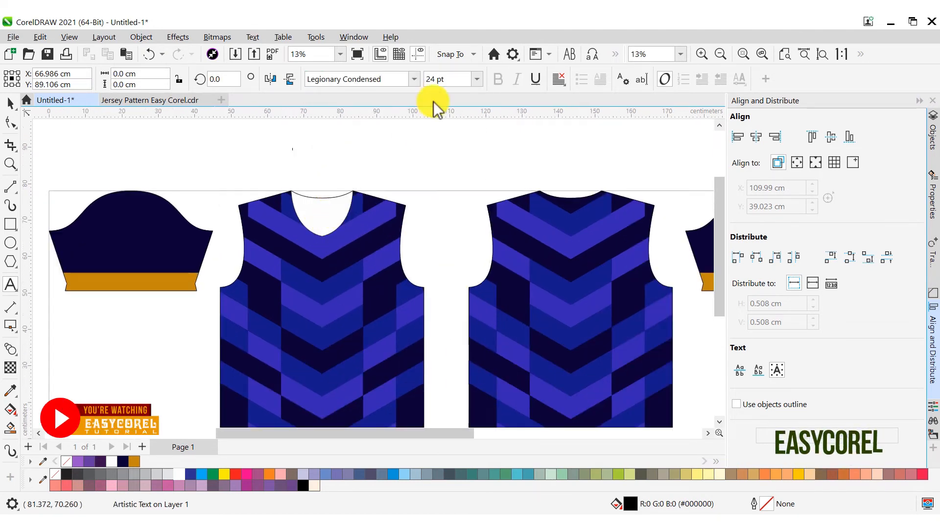
pyautogui.click(478, 80)
pyautogui.click(445, 293)
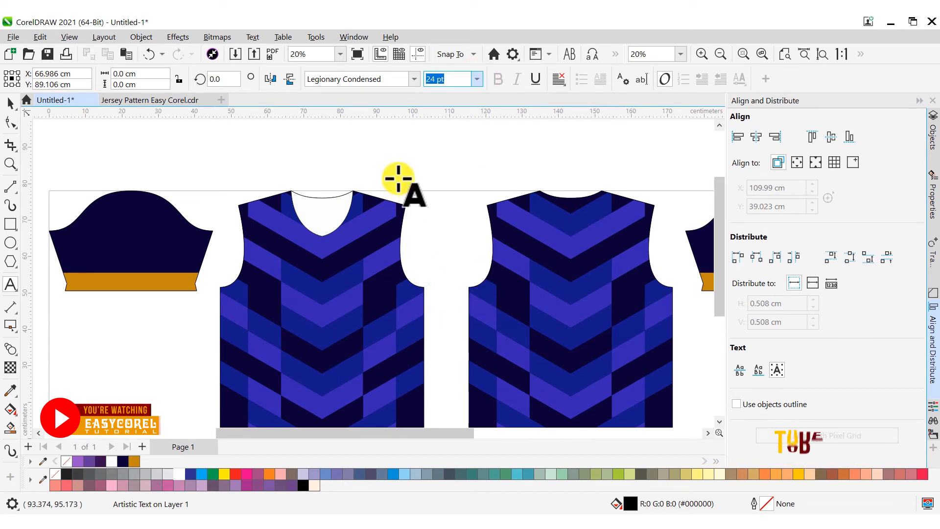
pyautogui.write('EASY COREL')
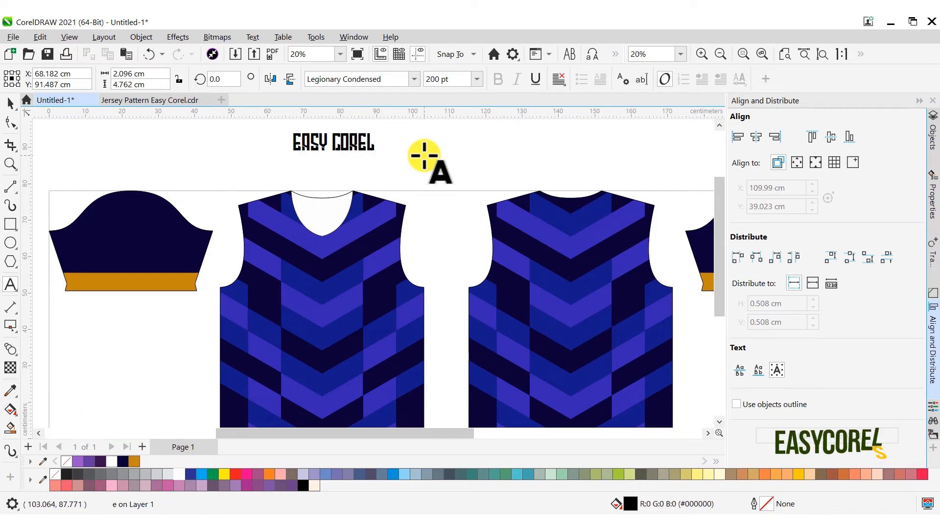
# Move the EASY COREL text onto the front's chest, enlarge it to about 32 cm wide and fill it with the cuffs' gold.
pyautogui.click(10, 108)
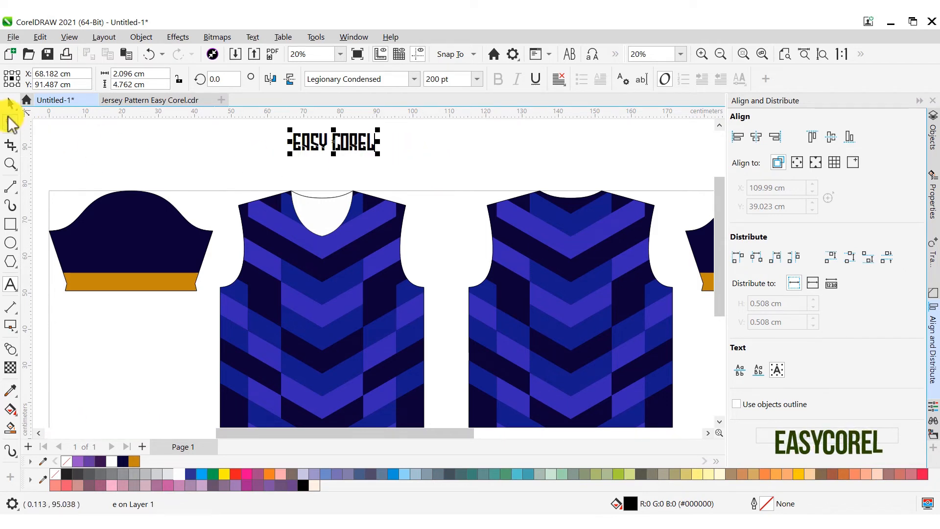
pyautogui.moveTo(342, 245); pyautogui.dragTo(383, 275)
pyautogui.click(134, 461)
pyautogui.hotkey('ctrl', 'z')
pyautogui.click(360, 309)
pyautogui.scroll(2, 363, 319)
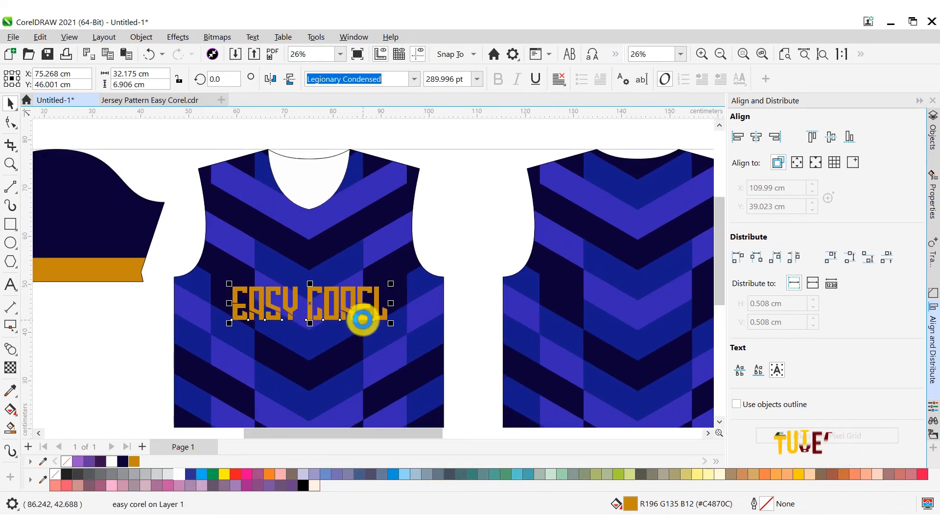
# Scale the chest text down to about 28.6 cm wide and move it slightly up.
pyautogui.scroll(1, 363, 319)
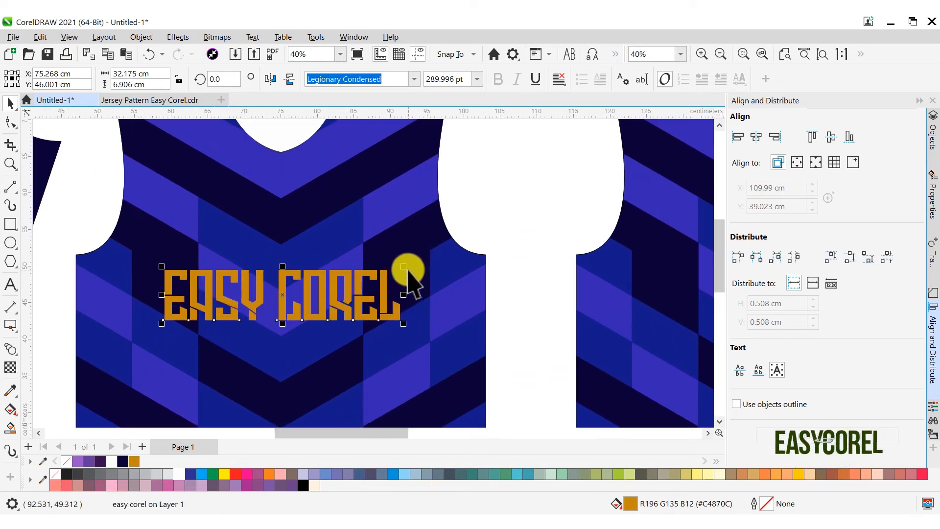
pyautogui.moveTo(404, 268); pyautogui.dragTo(392, 268)
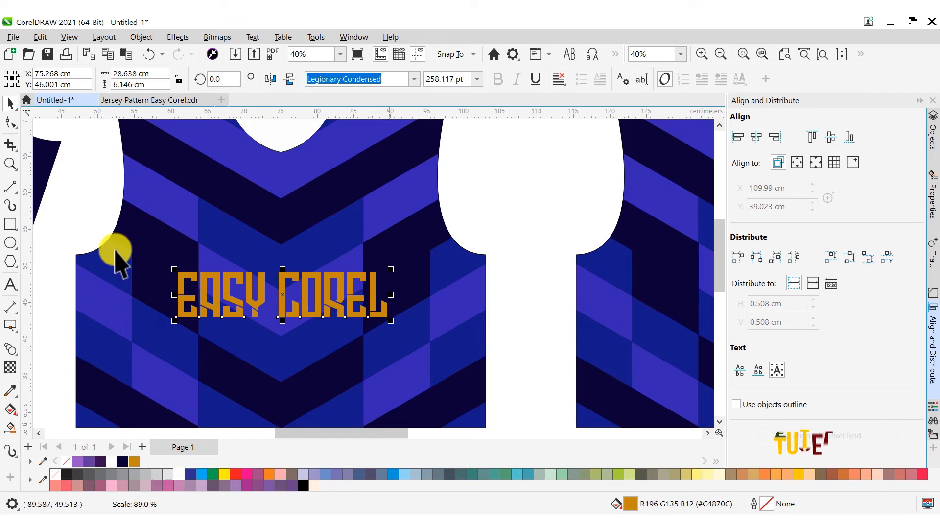
pyautogui.moveTo(308, 281); pyautogui.dragTo(308, 270)
# Draw a rectangle about 31.5 by 8 cm over the chest text and fill it with the dark navy, RGB 10, 0, 54.
pyautogui.click(10, 224)
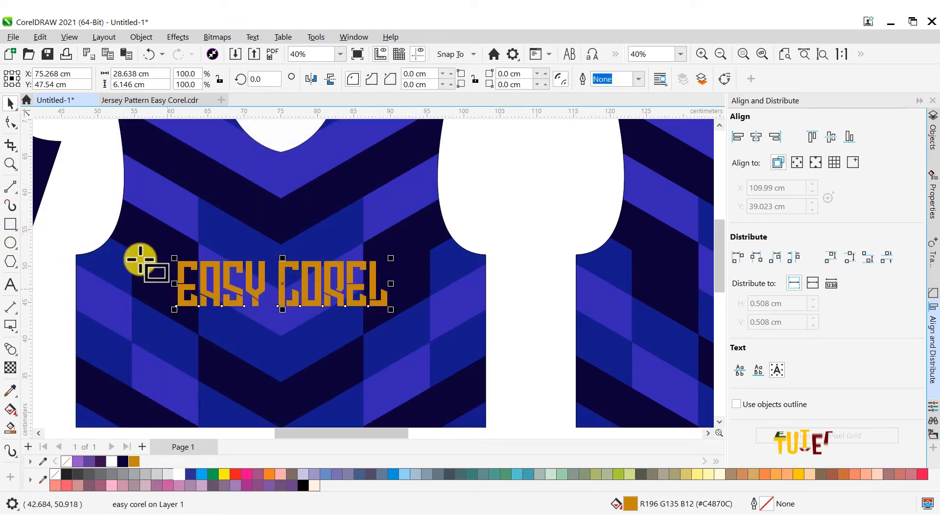
pyautogui.moveTo(133, 251); pyautogui.dragTo(394, 310)
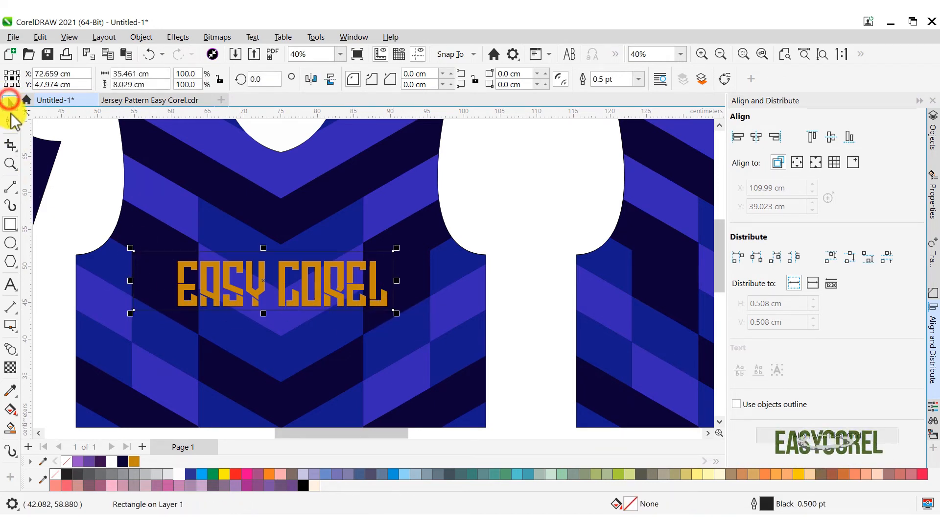
pyautogui.moveTo(130, 281); pyautogui.dragTo(159, 286)
pyautogui.click(121, 461)
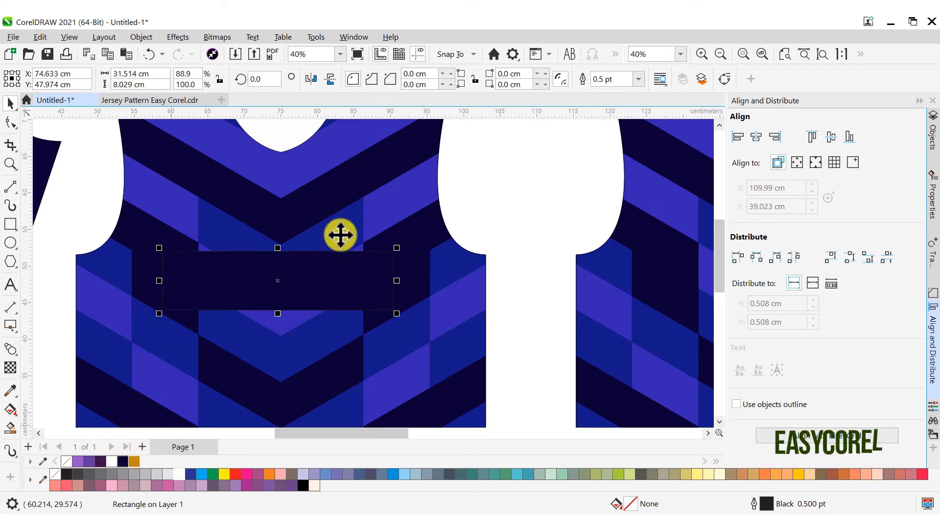
# Reorder the navy rectangle directly in front of the jersey front so it sits behind the text, and remove its outline.
pyautogui.rightClick(394, 262)
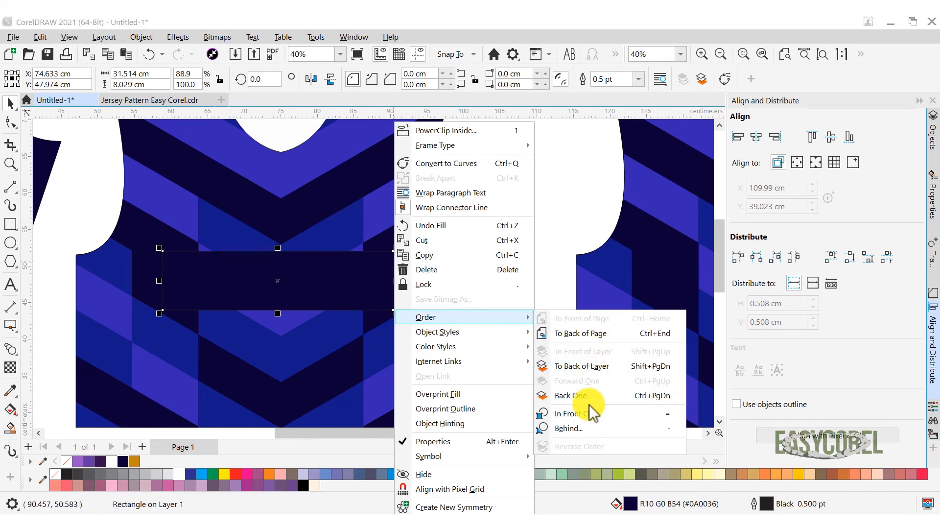
pyautogui.click(588, 412)
pyautogui.click(363, 226)
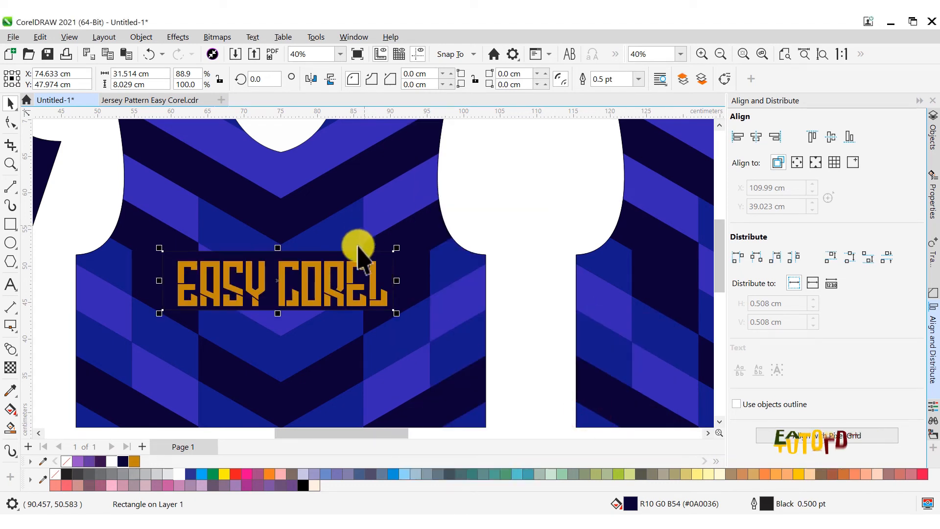
pyautogui.rightClick(67, 461)
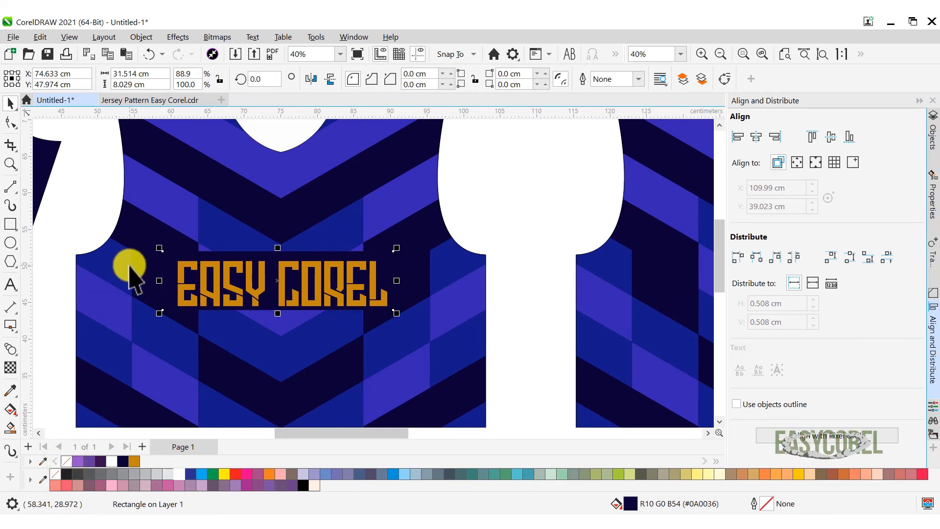
# Align the chest text vertically to the centre of the navy rectangle.
pyautogui.click(182, 279)
pyautogui.scroll(1, 361, 266)
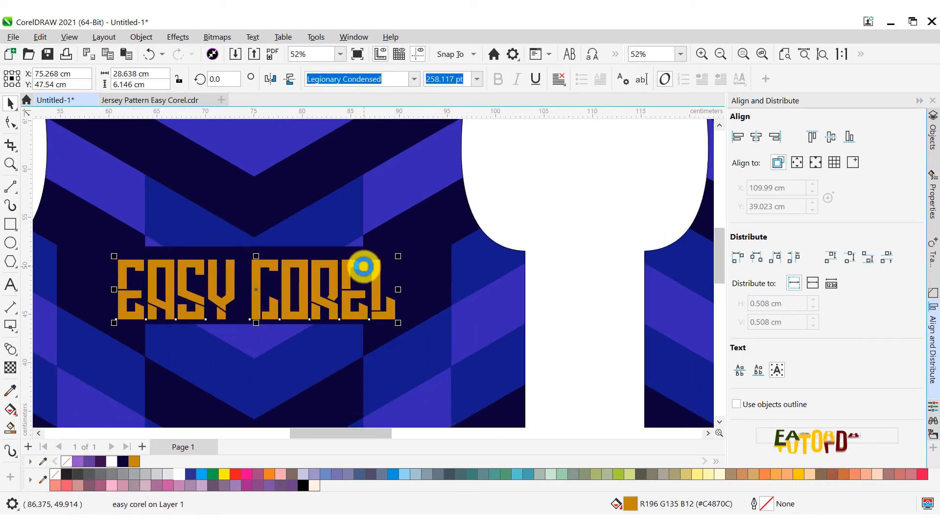
pyautogui.keyDown('shift'); pyautogui.click(366, 255); pyautogui.keyUp('shift')
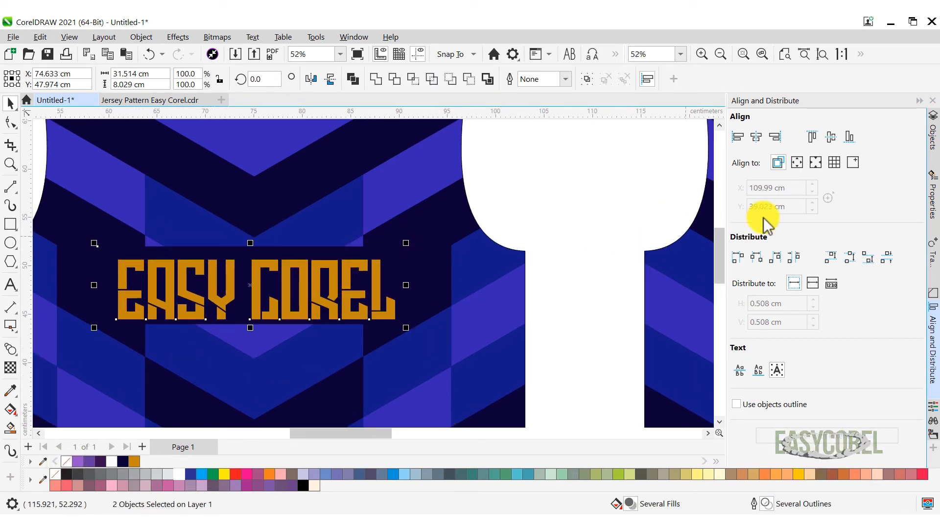
pyautogui.click(831, 137)
pyautogui.click(336, 256)
pyautogui.scroll(-1, 336, 256)
pyautogui.click(474, 217)
# Centre the chest text and its navy rectangle horizontally on the front piece.
pyautogui.click(367, 268)
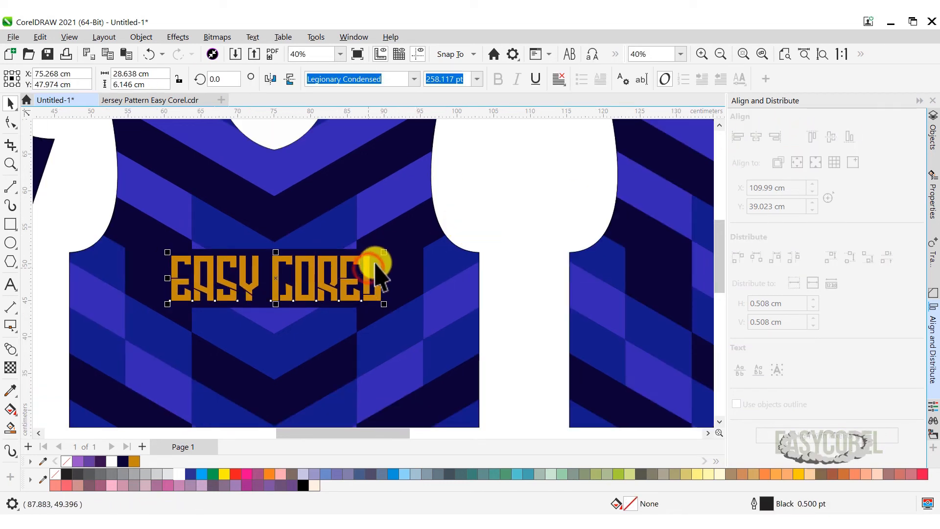
pyautogui.keyDown('shift'); pyautogui.click(377, 263); pyautogui.keyUp('shift')
pyautogui.keyDown('shift'); pyautogui.click(422, 262); pyautogui.keyUp('shift')
pyautogui.click(757, 138)
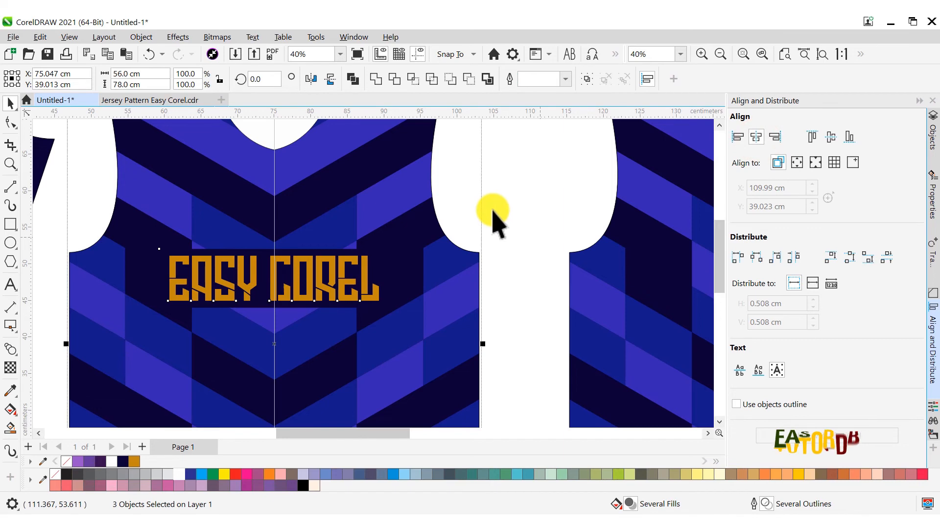
pyautogui.click(492, 208)
# Stretch the navy rectangle evenly above and below the chest text to about 9.4 cm high.
pyautogui.scroll(-1, 424, 240)
pyautogui.scroll(-1, 424, 241)
pyautogui.scroll(3, 325, 266)
pyautogui.click(352, 227)
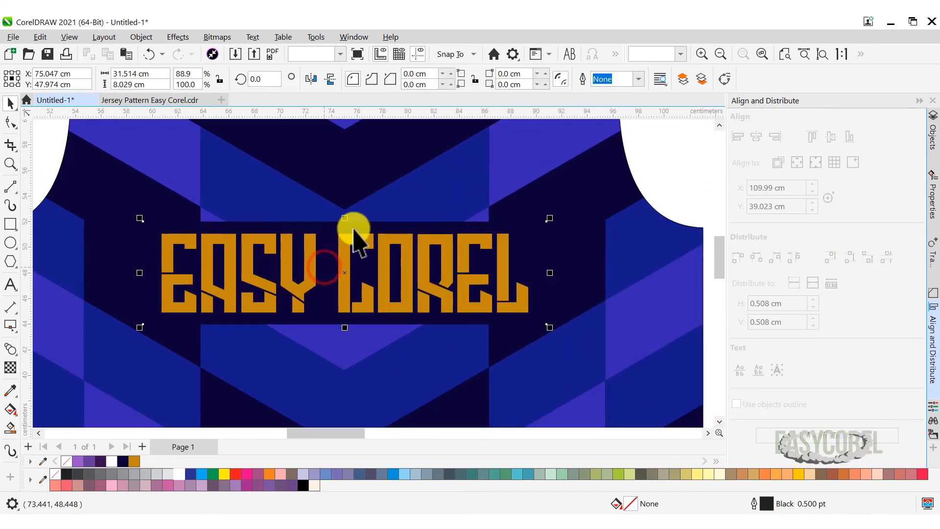
pyautogui.moveTo(345, 216); pyautogui.dragTo(347, 208)
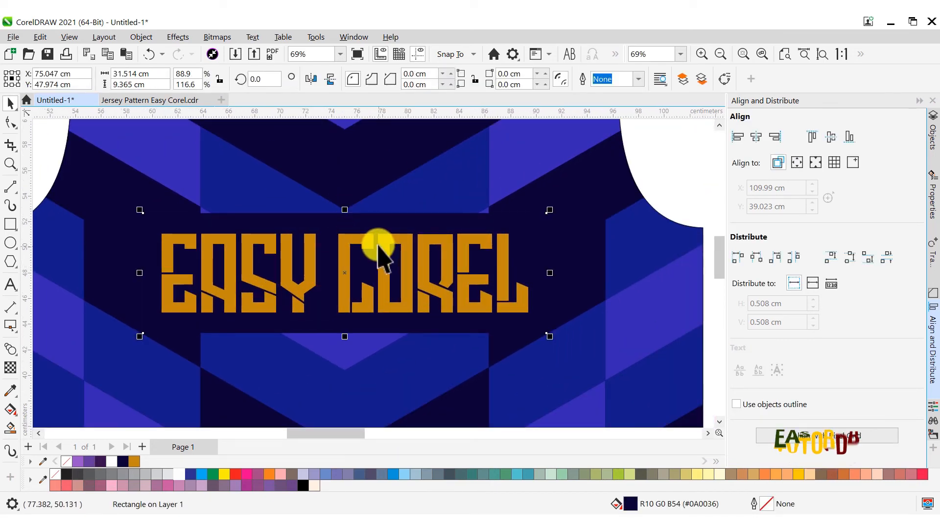
pyautogui.scroll(-1, 392, 241)
pyautogui.click(543, 190)
pyautogui.scroll(-1, 319, 273)
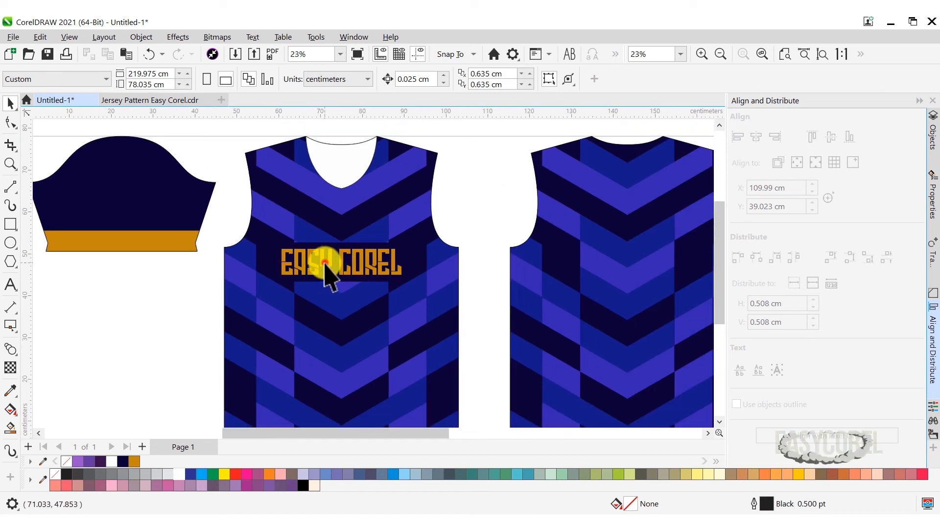
# Place a copy of the EASY COREL text on the upper back piece and centre it horizontally there.
pyautogui.click(325, 265)
pyautogui.moveTo(325, 264); pyautogui.dragTo(620, 206)
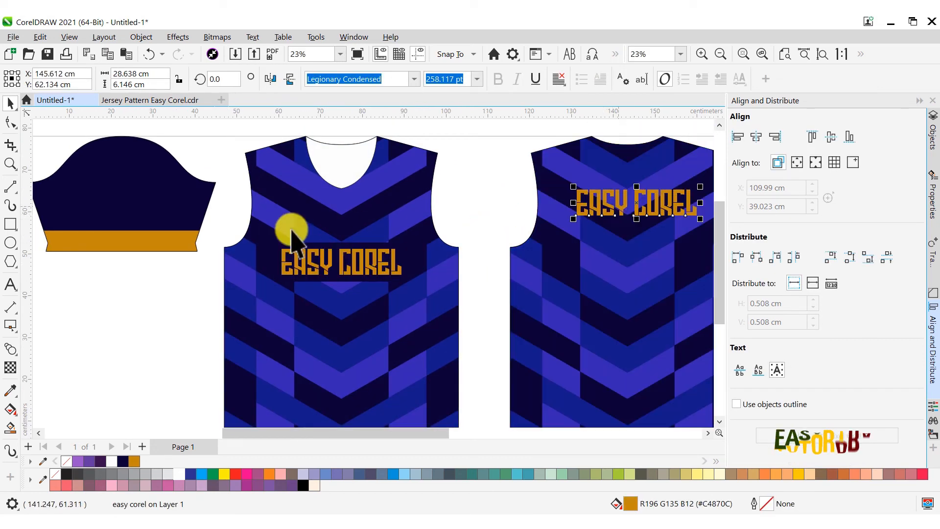
pyautogui.scroll(-1, 629, 220)
pyautogui.scroll(2, 626, 204)
pyautogui.click(519, 291)
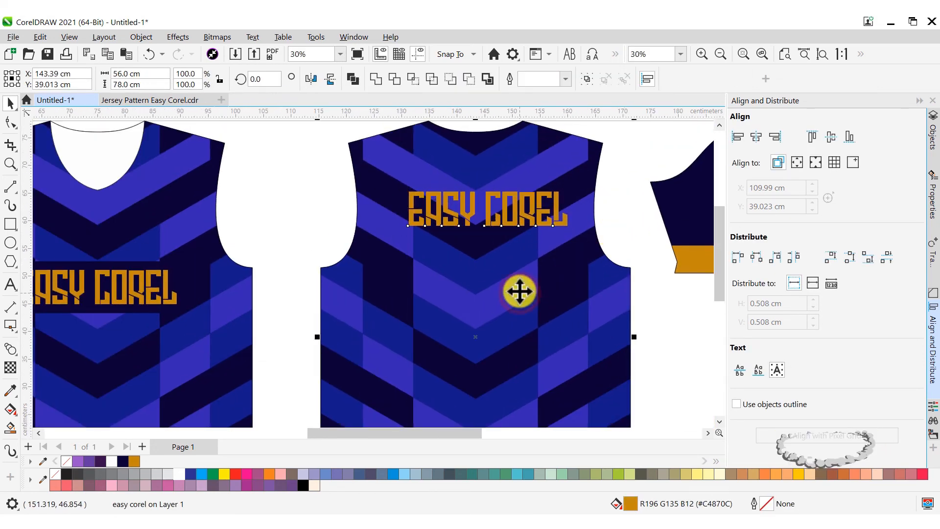
pyautogui.click(756, 137)
pyautogui.click(636, 201)
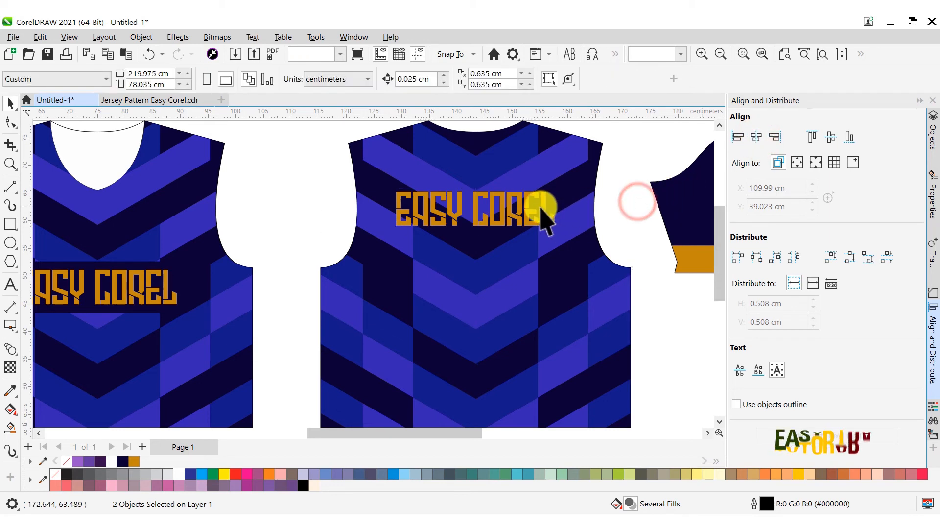
# Resize the back text with locked proportions, trying a height of 4 cm and settling on 5 cm.
pyautogui.click(541, 216)
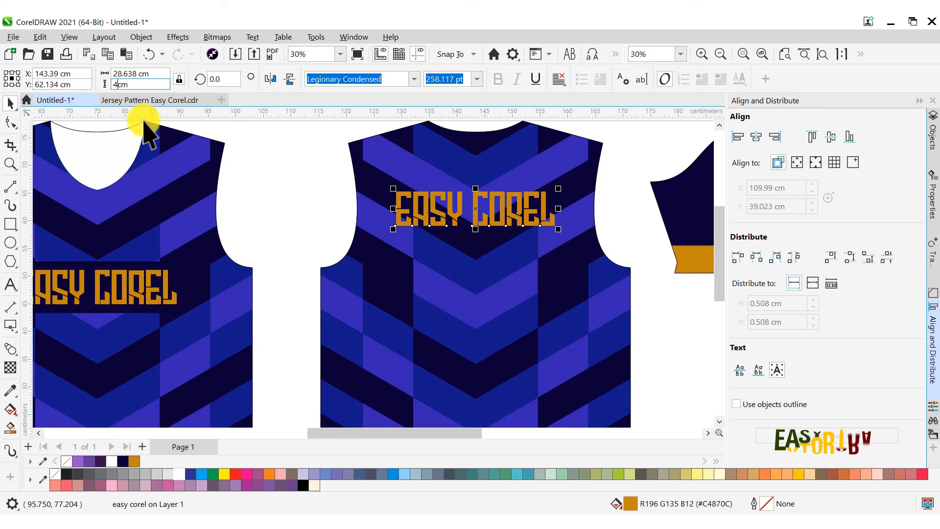
pyautogui.press('Return')
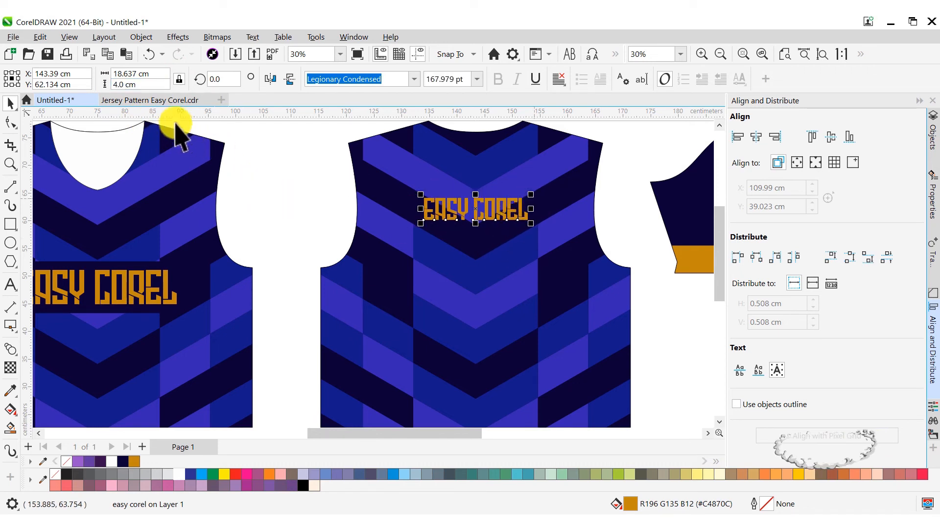
pyautogui.doubleClick(125, 87)
pyautogui.write('5')
pyautogui.press('Return')
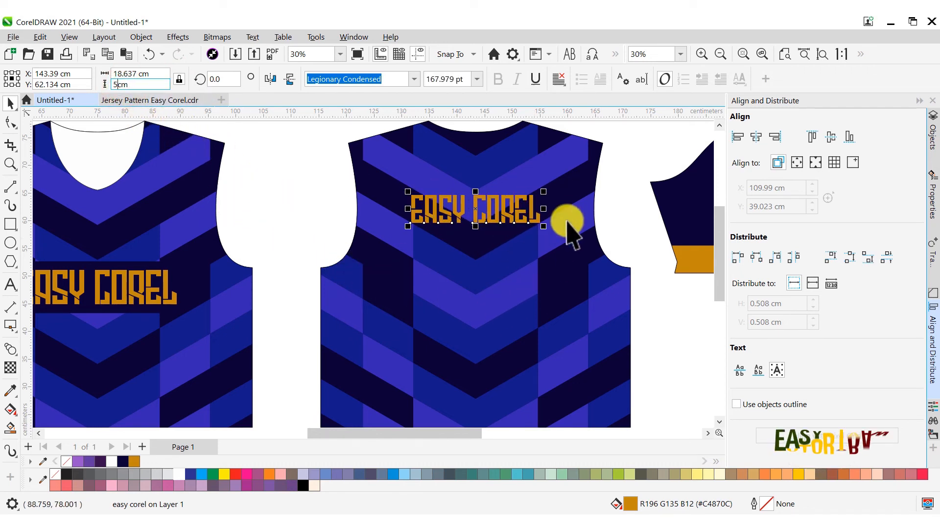
# Duplicate the back text below itself and change the copy's wording to 10.
pyautogui.moveTo(515, 209); pyautogui.dragTo(510, 281)
pyautogui.doubleClick(509, 281)
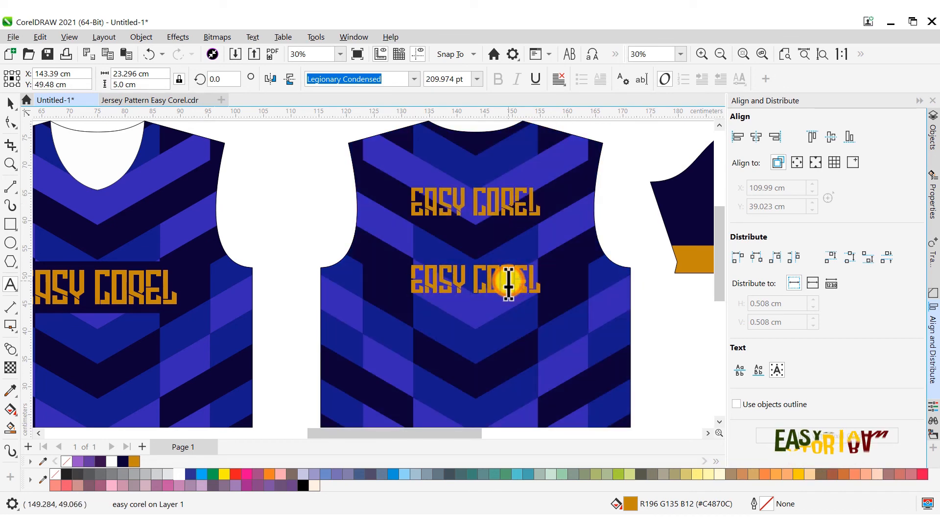
pyautogui.hotkey('ctrl', 'a')
pyautogui.write('10')
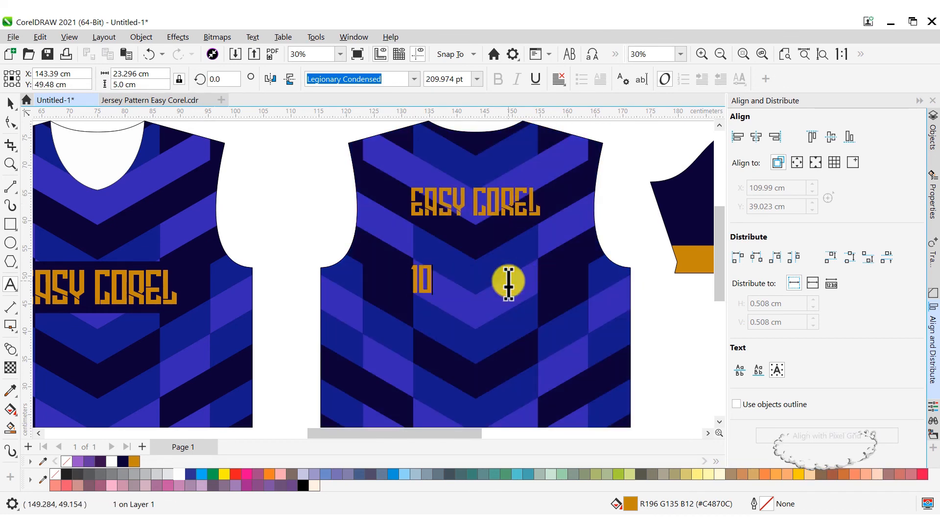
pyautogui.hotkey('ctrl', 'space')
# Enlarge the number 10 proportionally to a height of 23 cm.
pyautogui.moveTo(434, 296); pyautogui.dragTo(523, 381)
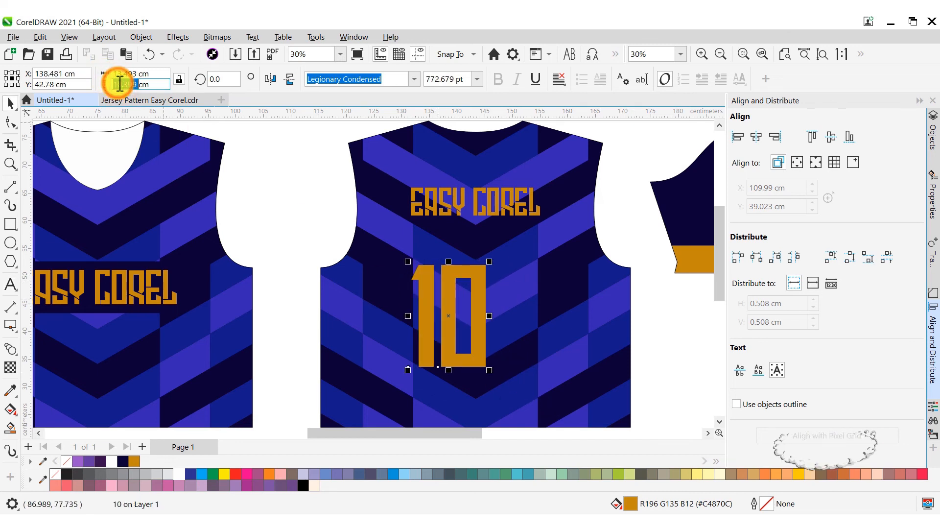
pyautogui.write('23')
pyautogui.press('Return')
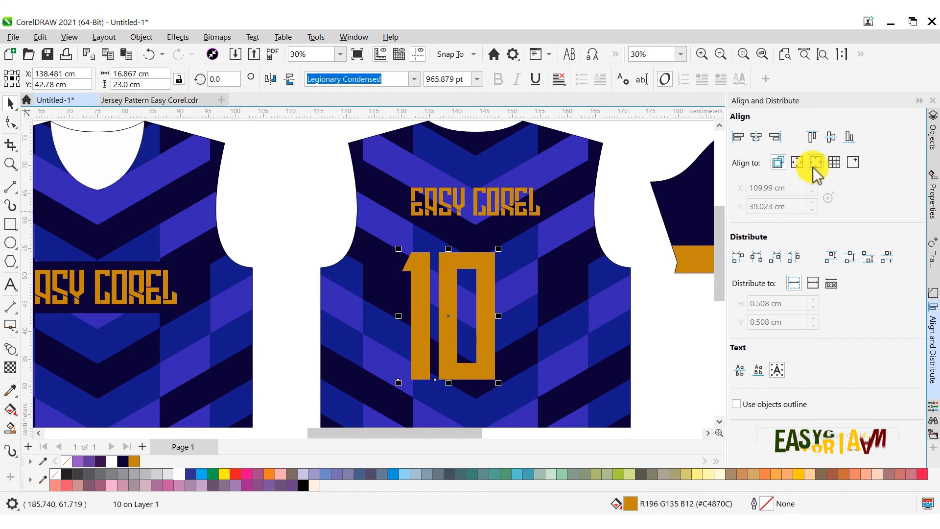
# Centre the number 10 horizontally on the back piece and move it slightly up towards the text.
pyautogui.keyDown('shift'); pyautogui.click(576, 240); pyautogui.keyUp('shift')
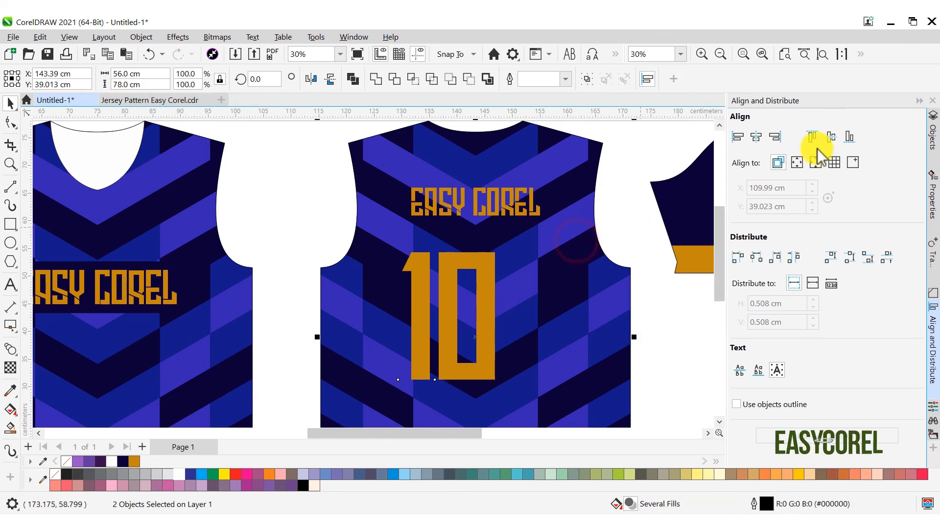
pyautogui.click(757, 140)
pyautogui.click(615, 220)
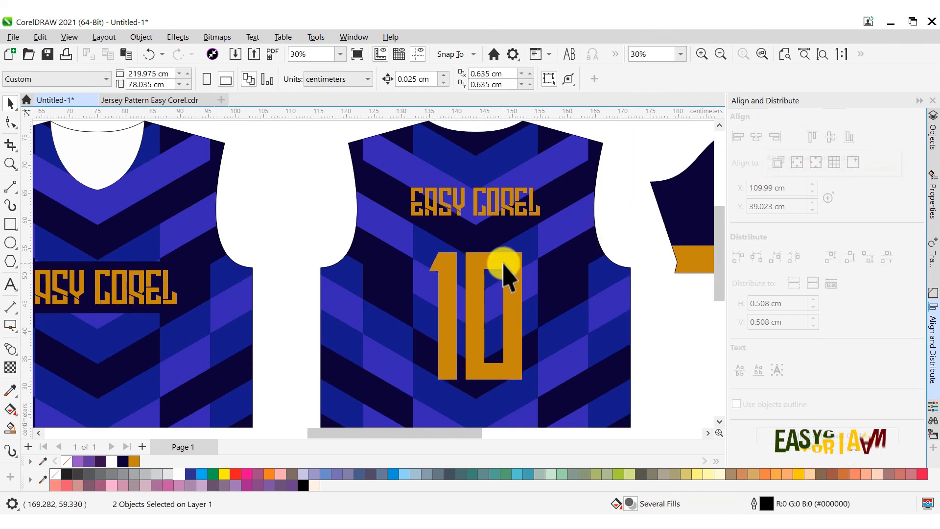
pyautogui.moveTo(505, 259); pyautogui.dragTo(505, 251)
# Select all jersey pieces and fit them in view to review the complete layout.
pyautogui.scroll(-4, 504, 294)
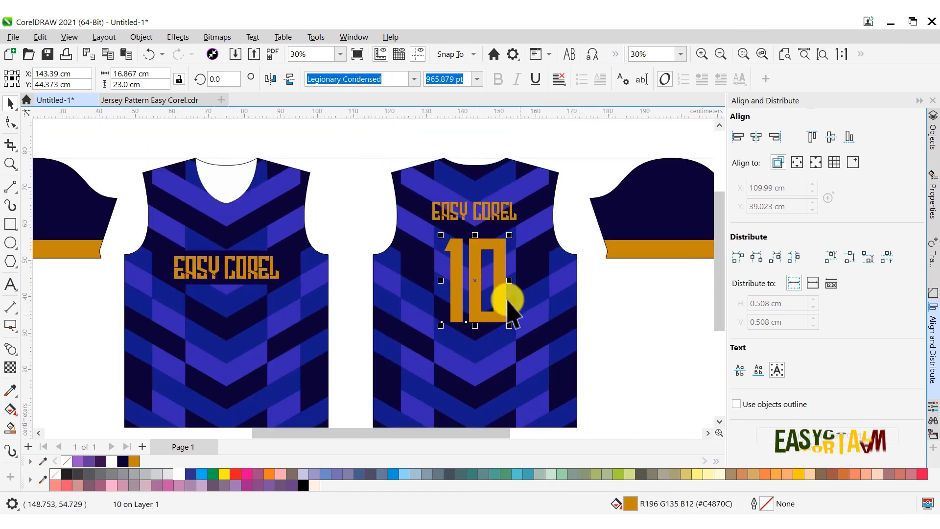
pyautogui.moveTo(130, 157); pyautogui.dragTo(693, 413)
pyautogui.click(743, 54)
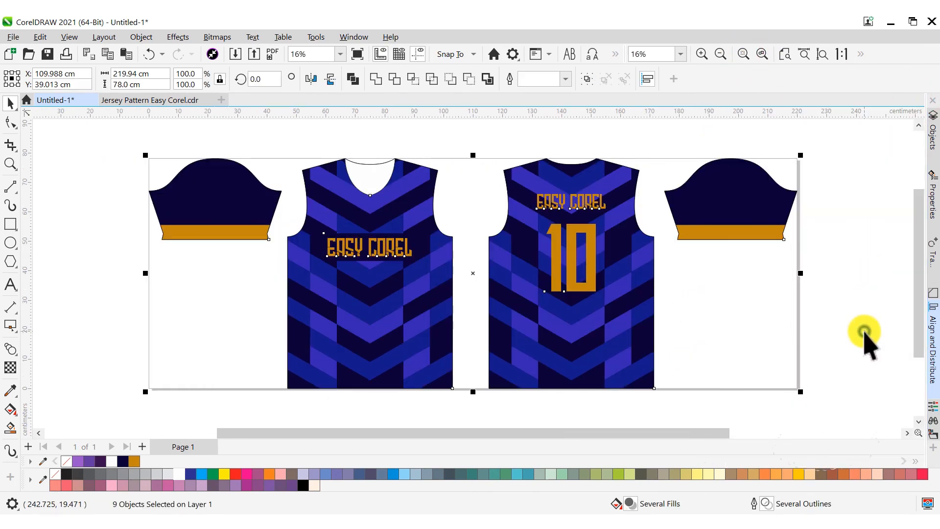
pyautogui.rightClick(864, 334)
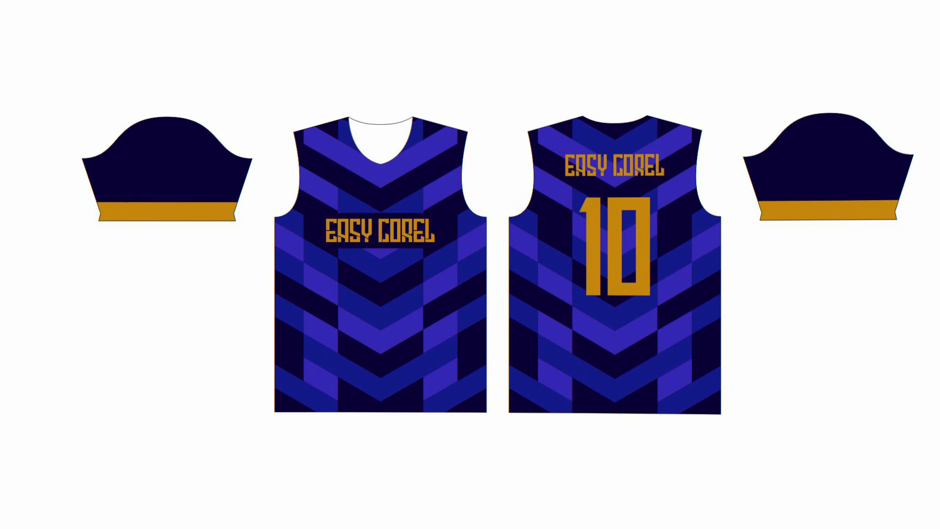